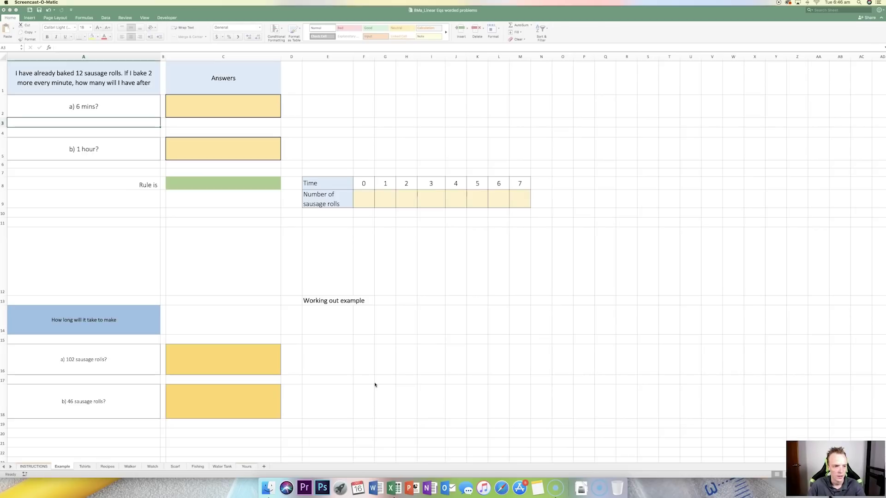
- Look through the Tshirts, Recipes and Walker sheets and return to the Example sheet
left_click(374, 11)
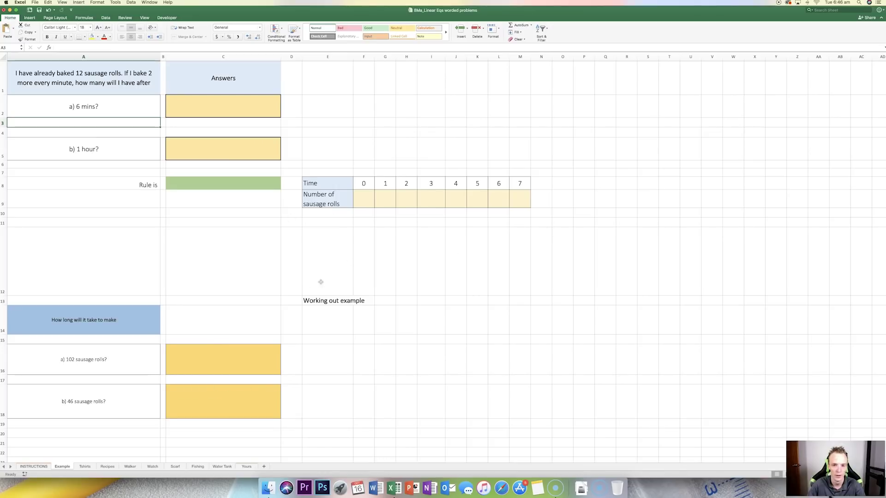
left_click(89, 469)
left_click(107, 467)
left_click(130, 467)
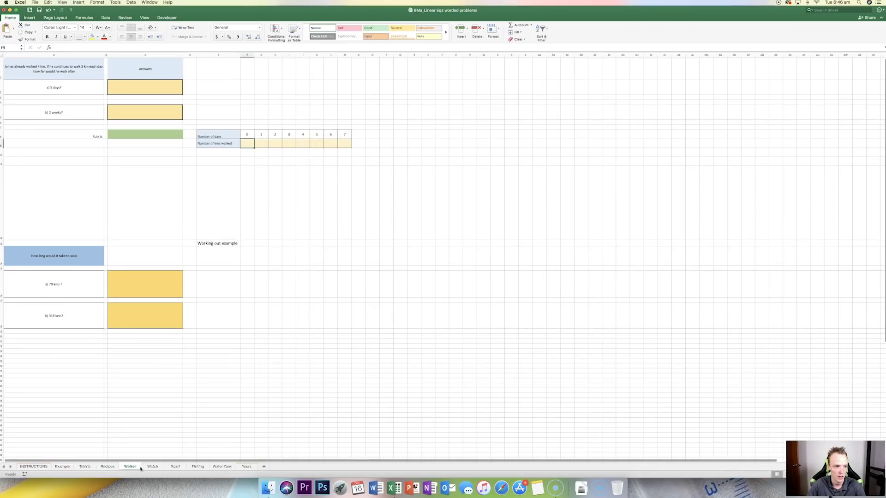
left_click(106, 467)
left_click(85, 467)
left_click(145, 189)
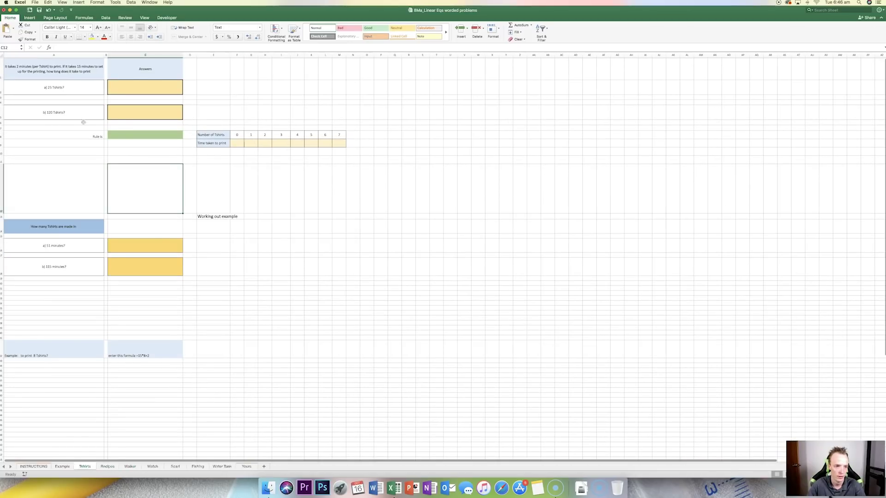
left_click(63, 467)
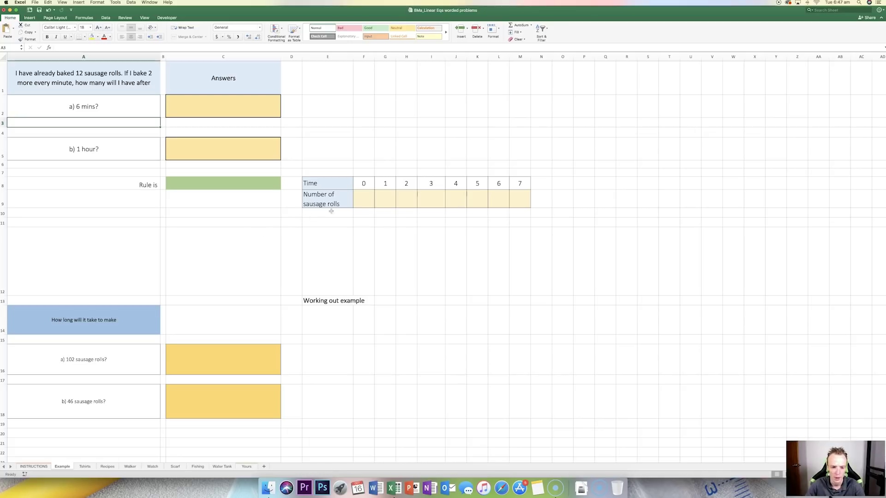
- Change the table's Time heading in E8 to "Time (mins)"
left_click(360, 200)
left_click_drag(328, 183, 514, 202)
left_click(363, 198)
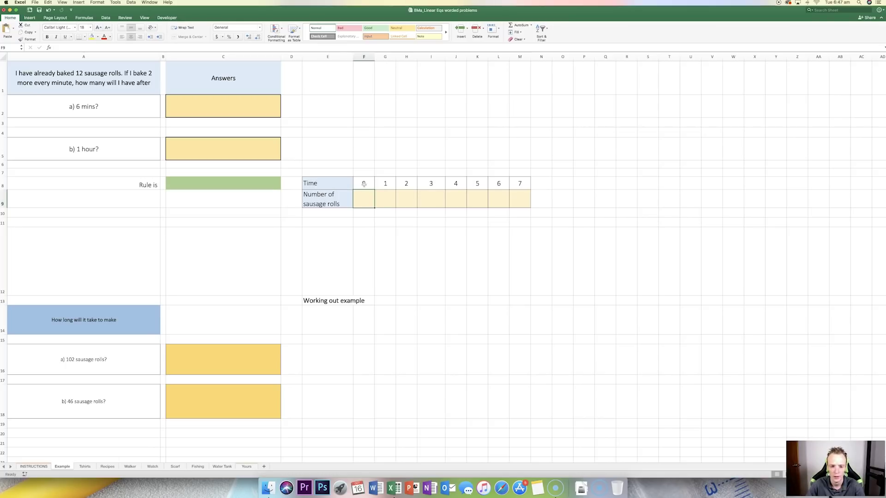
left_click(341, 182)
left_click(225, 48)
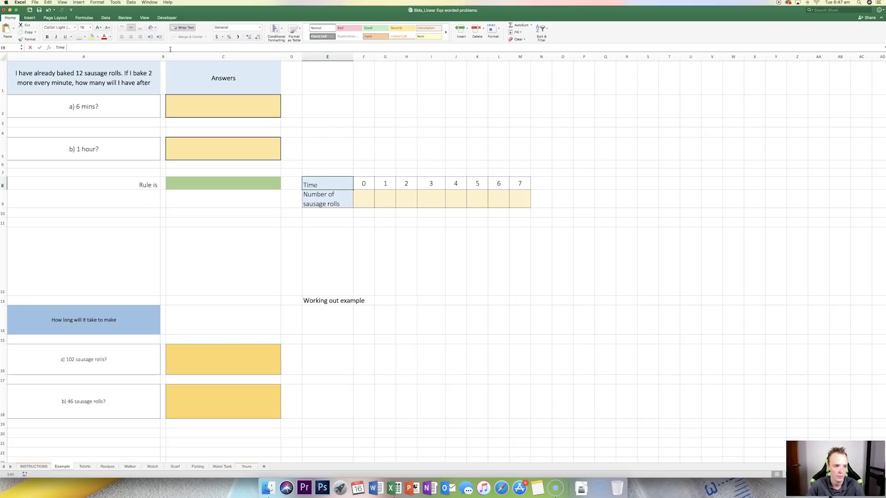
type("(")
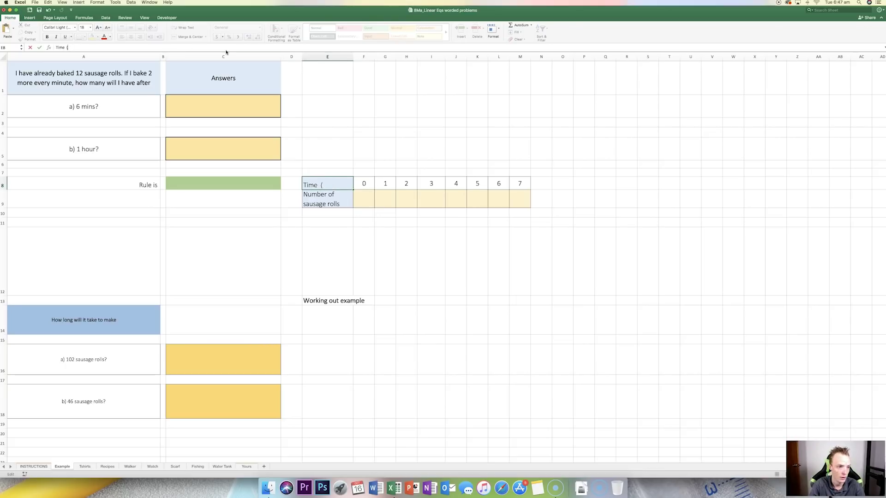
type("mins")
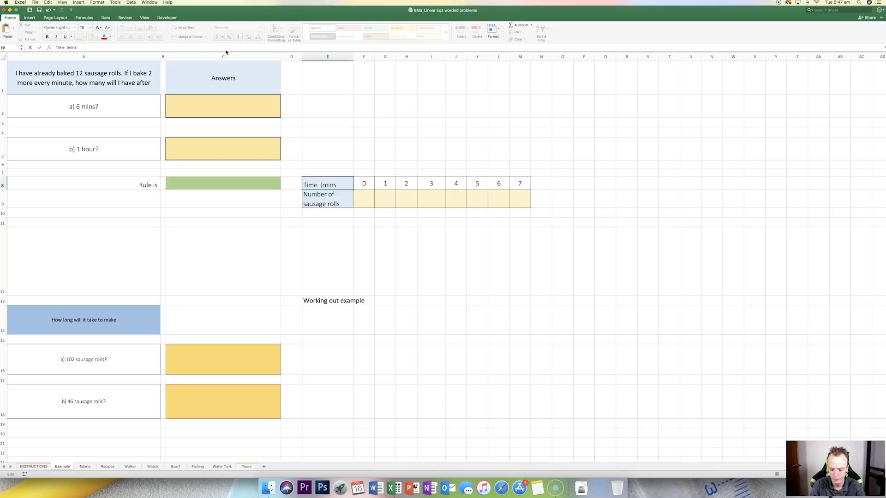
type(")")
key("Return")
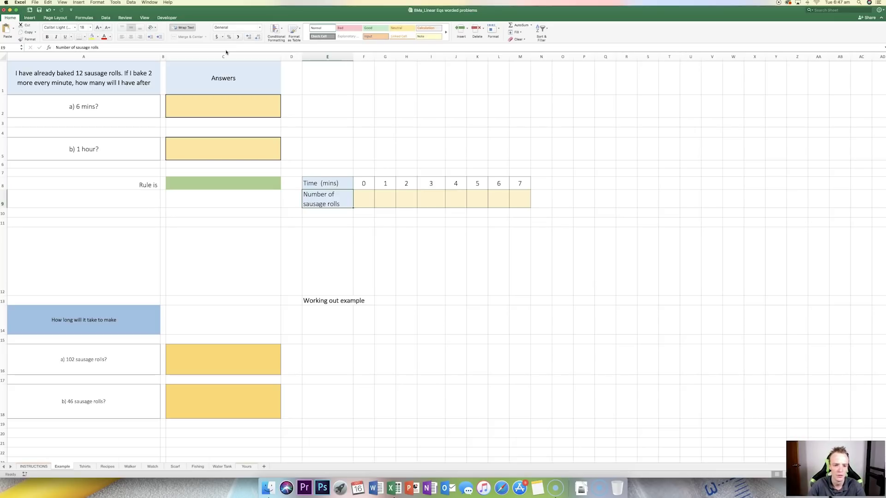
- Enter 12 as the number of sausage rolls at time 0 in cell F9
left_click(367, 193)
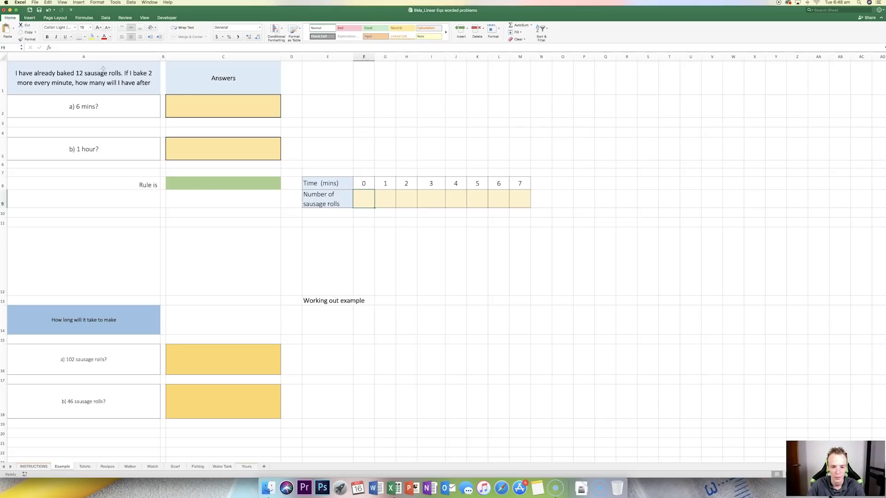
type("12")
key("Return")
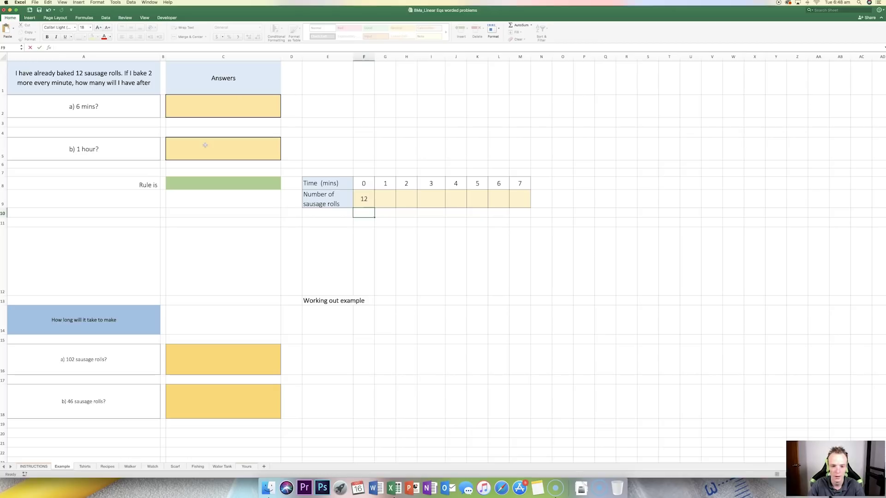
key("Up")
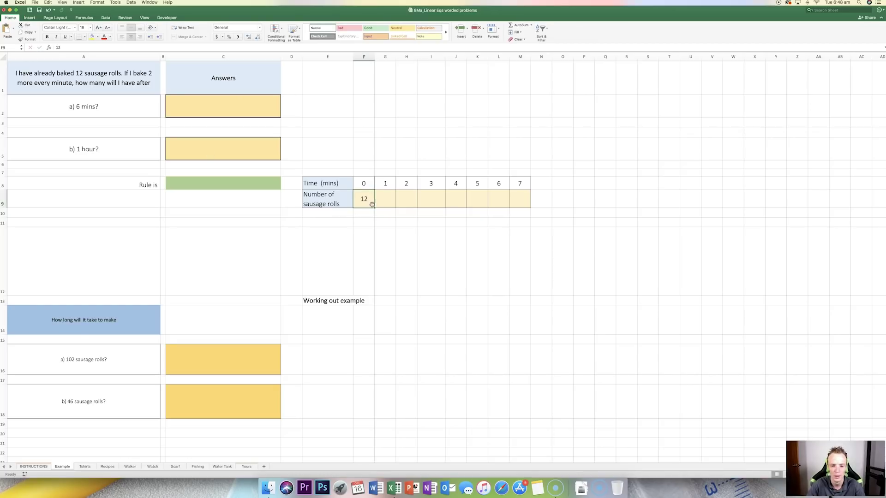
- Enter the formula =F9+2 in cell G9 for the sausage rolls at 1 minute
left_click(385, 198)
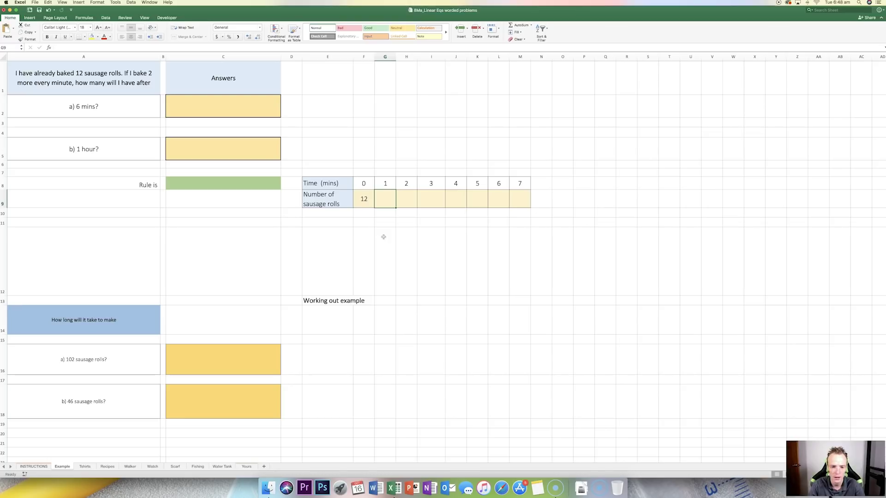
type("=")
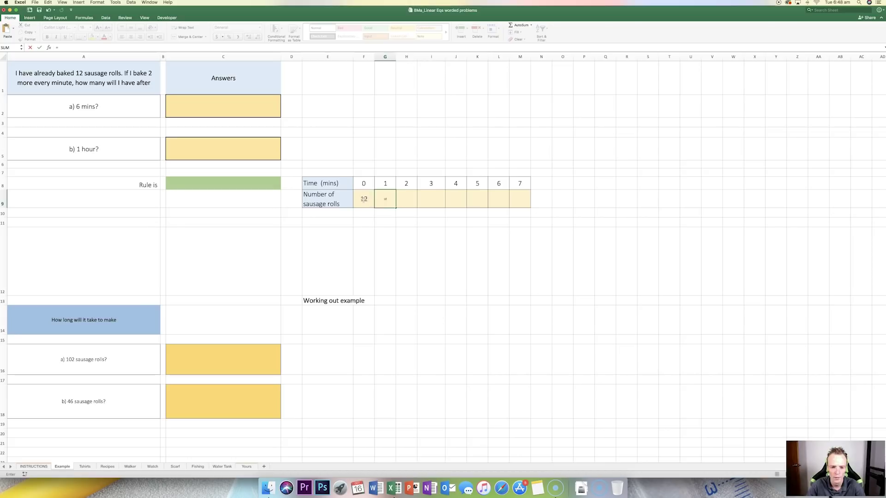
left_click(365, 198)
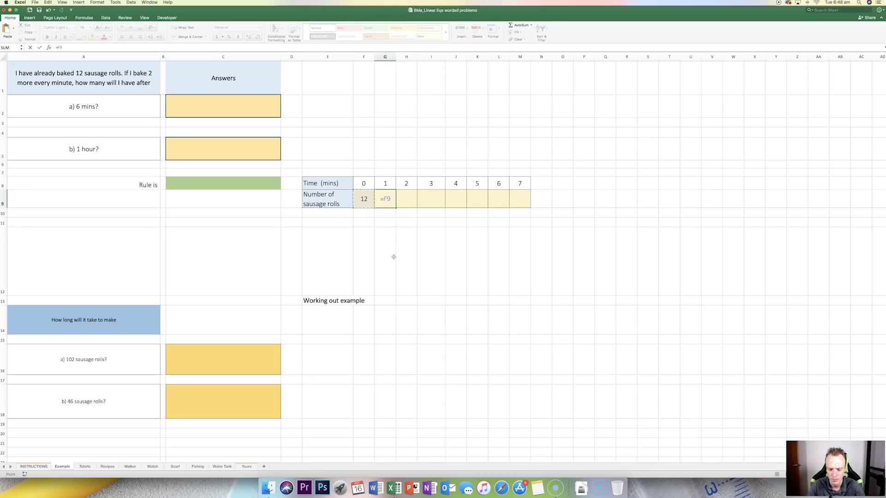
type("+2")
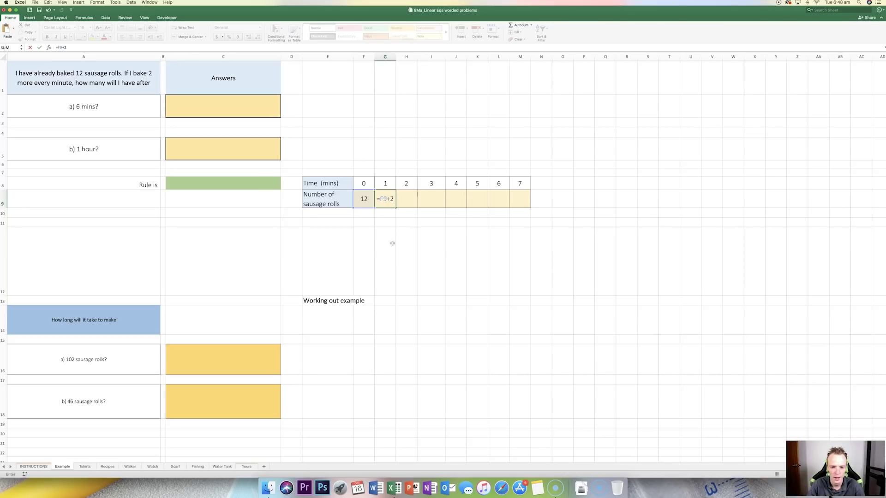
key("Return")
left_click(382, 199)
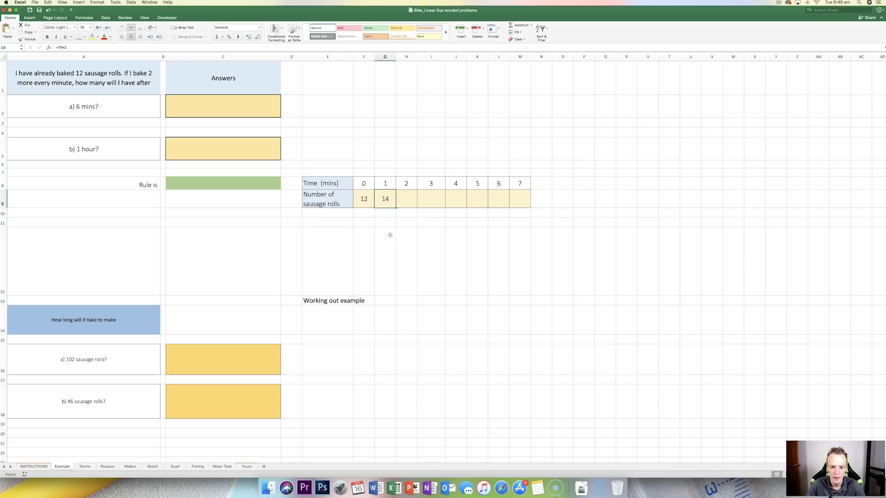
- Fill the G9 formula across the number of sausage rolls row as far as 7 minutes in M9
left_click(366, 200)
left_click(392, 198)
left_click_drag(395, 209, 522, 206)
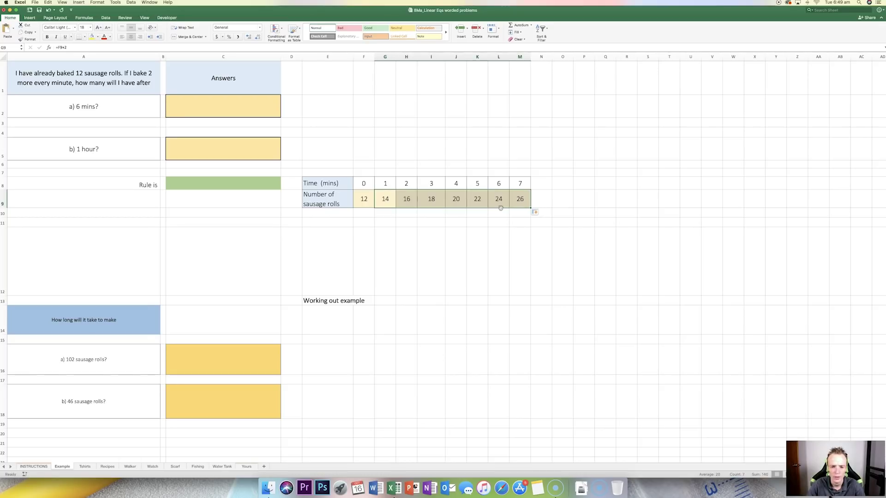
- Examine the filled formulas cell by cell along the number of sausage rolls row
left_click(385, 212)
left_click(385, 199)
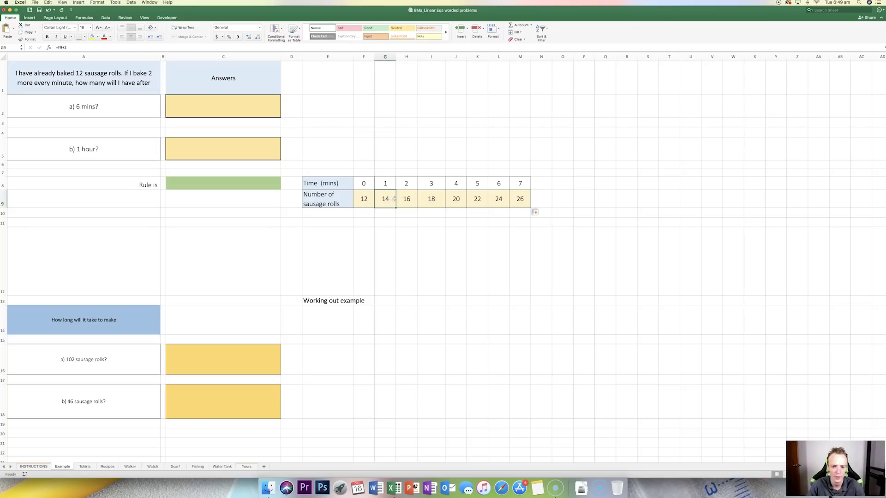
left_click(412, 199)
left_click(439, 198)
left_click(457, 198)
left_click(482, 199)
left_click(506, 199)
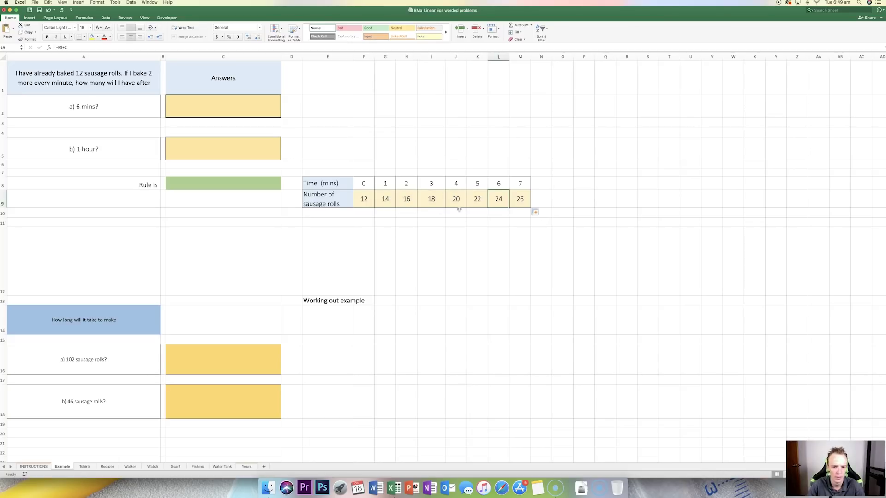
left_click(411, 202)
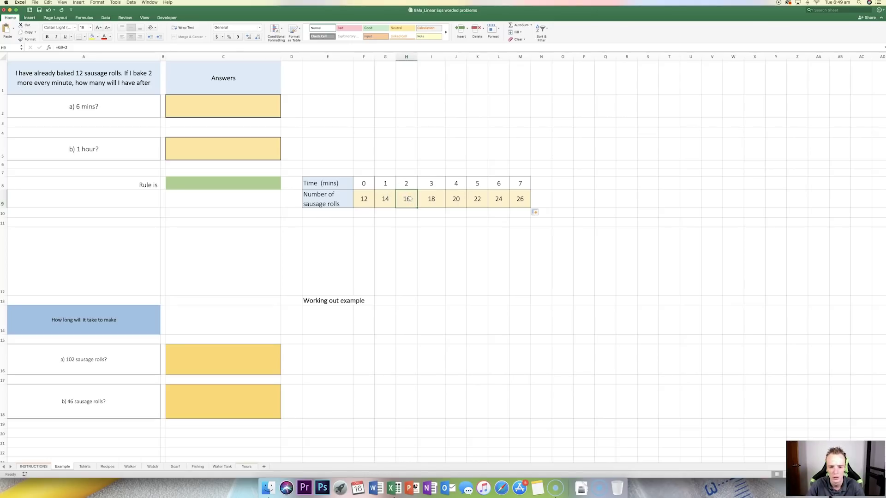
- Test the linked formulas with starting values of 2 and 7 in cell F9, and set it back to 12
left_click(365, 199)
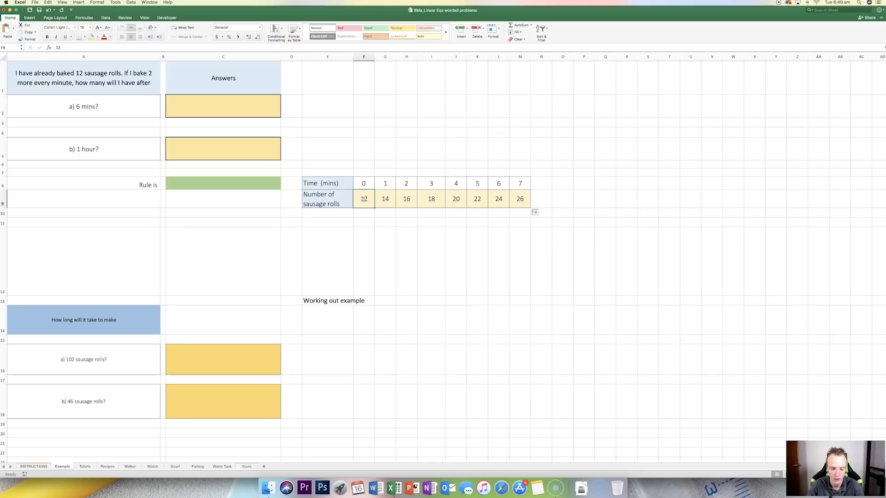
type("2")
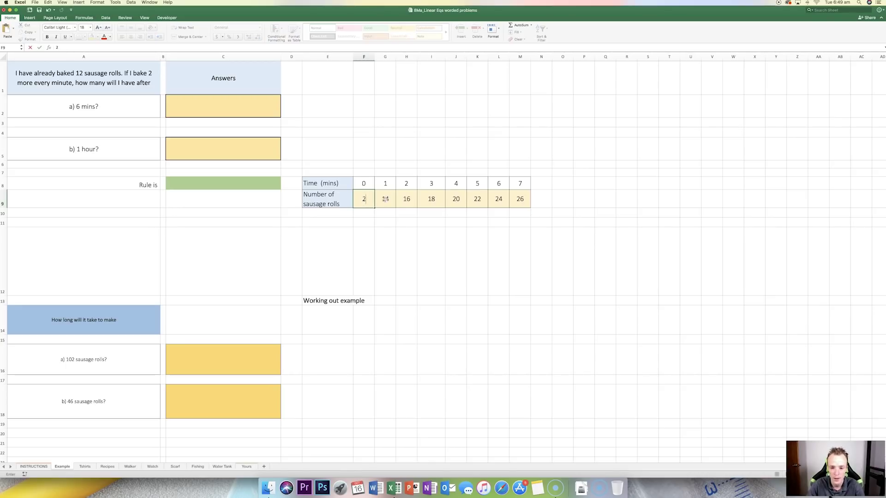
key("Return")
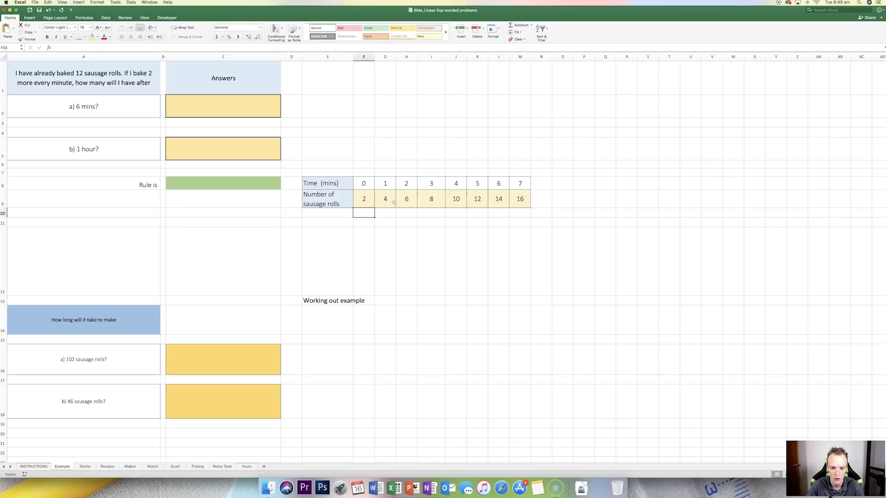
left_click(365, 200)
type("7")
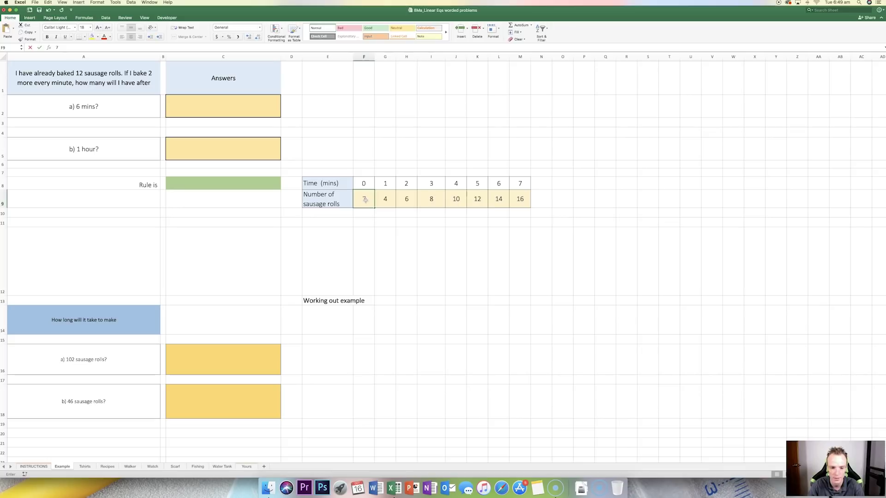
key("Return")
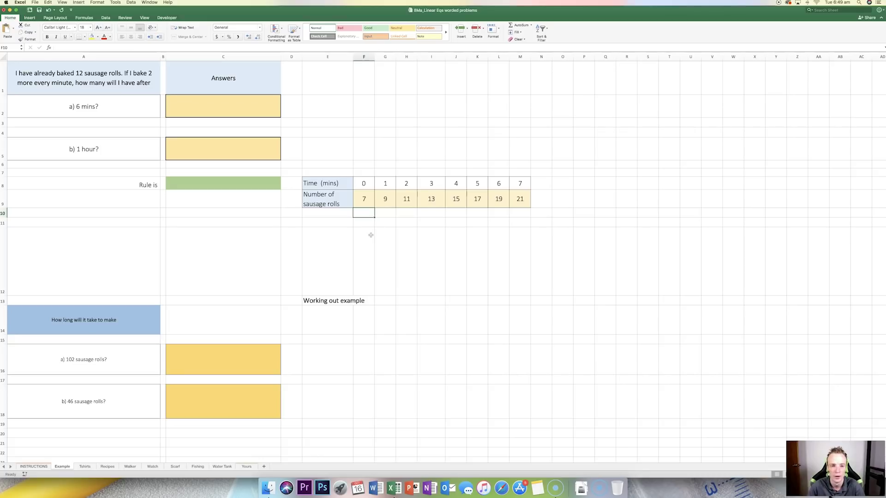
left_click(358, 190)
type("12")
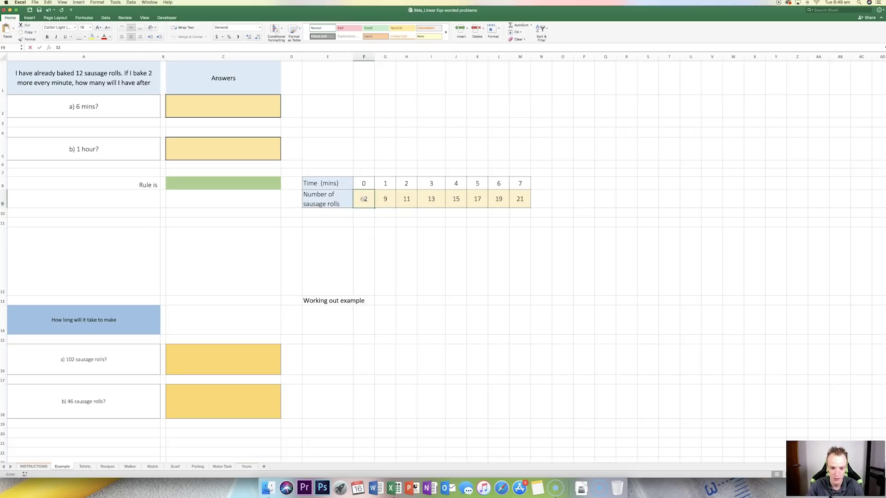
key("Return")
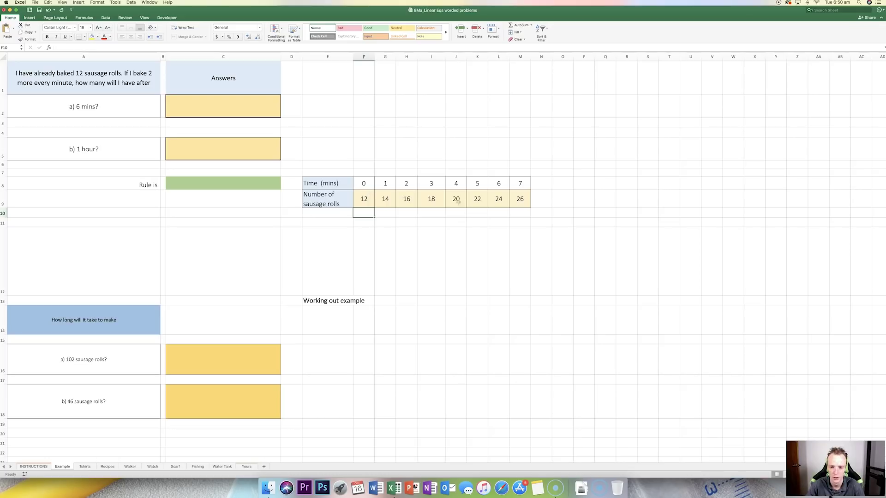
- Insert a marker-only scatter chart of the values in F8:M9 and move it above the table
left_click(430, 216)
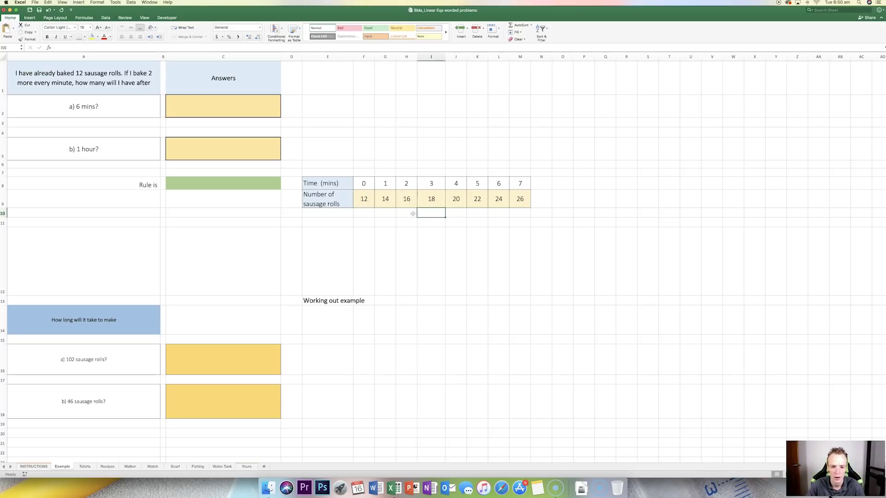
left_click(364, 183)
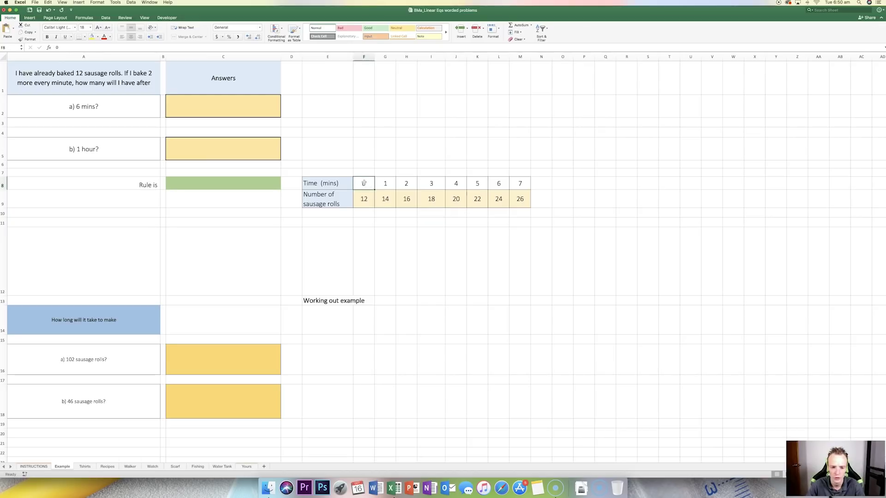
left_click_drag(365, 183, 519, 200)
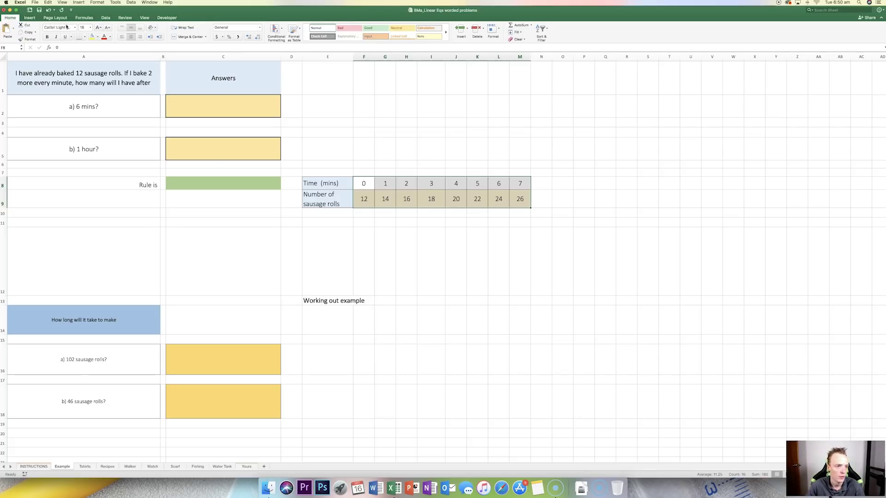
left_click(39, 18)
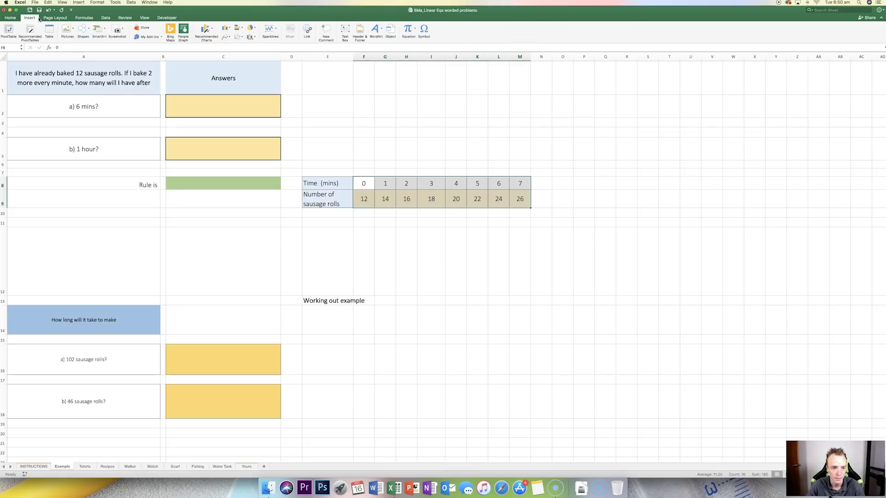
left_click(239, 37)
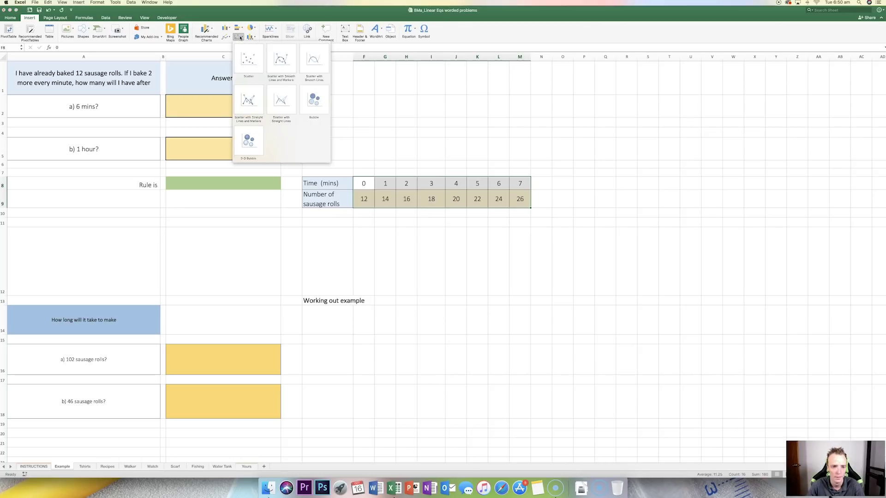
left_click(250, 59)
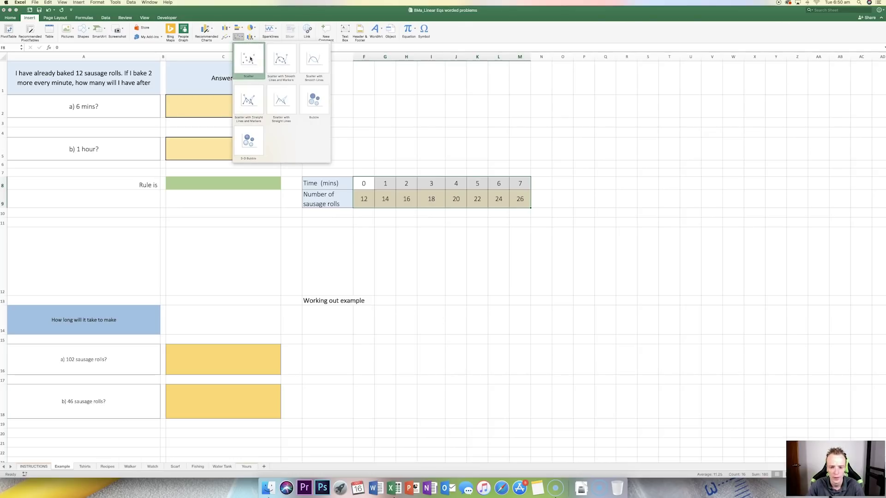
left_click_drag(493, 233, 438, 76)
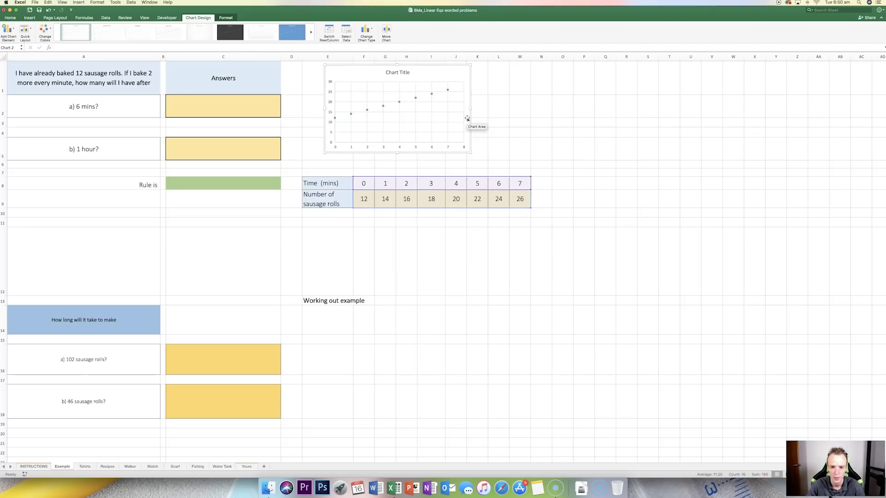
- Enlarge the scatter chart by its lower corner and keep it positioned just above the table
left_click_drag(471, 153, 498, 165)
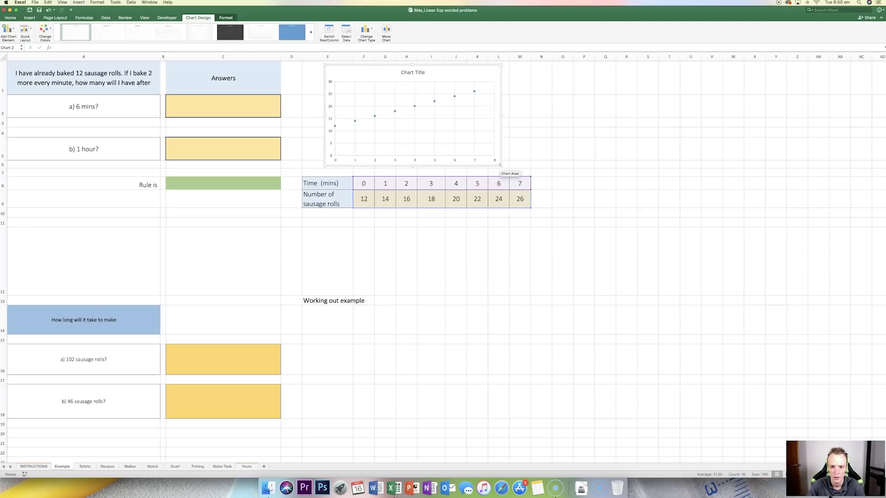
left_click_drag(465, 75, 464, 73)
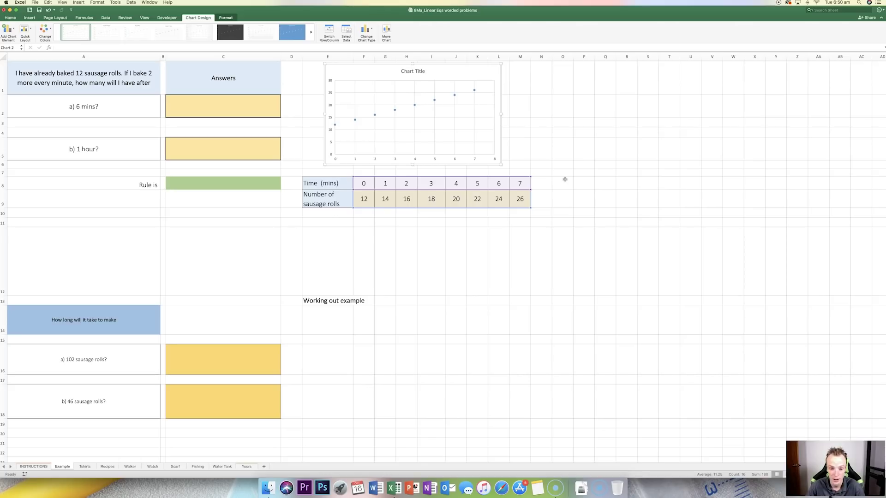
left_click(551, 167)
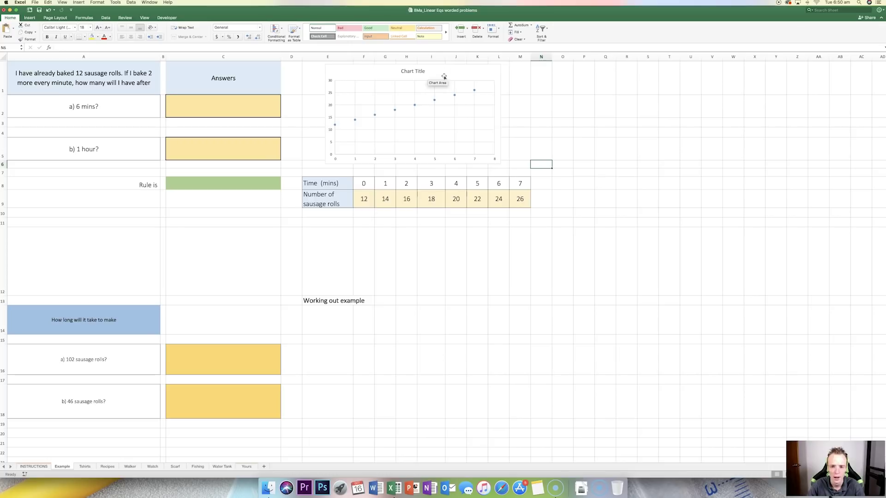
- Replace the chart title with "Figure 1. Number of sausage rolls baked"
left_click(418, 71)
left_click(418, 71)
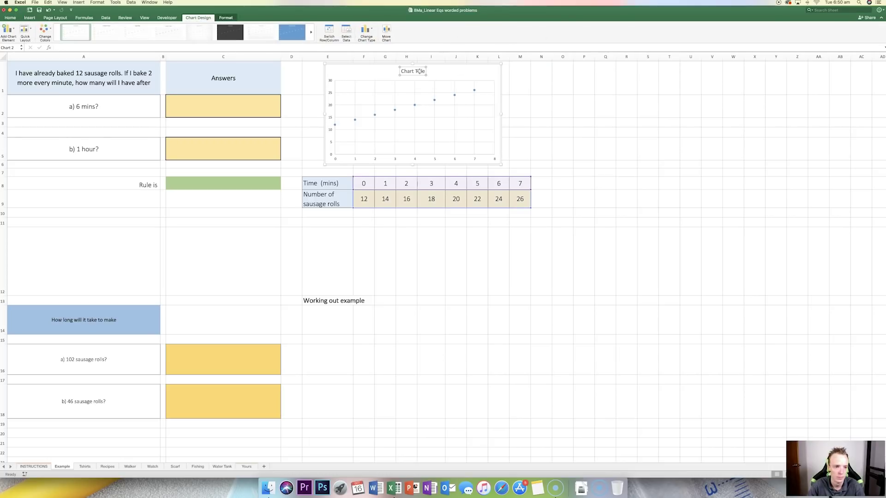
key("super+a")
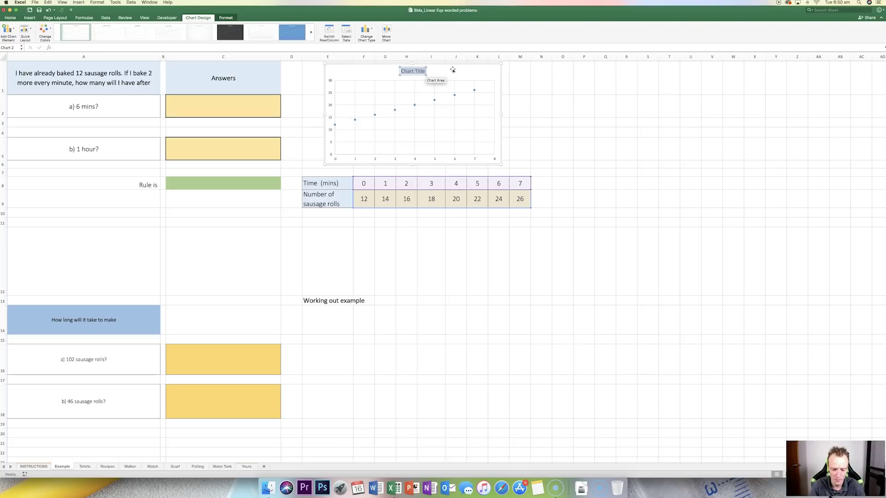
type("Fig")
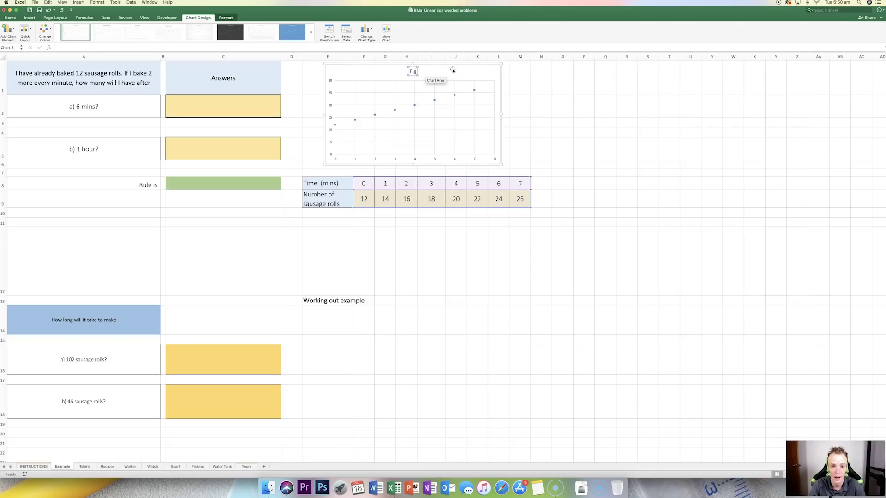
type("ure 1.")
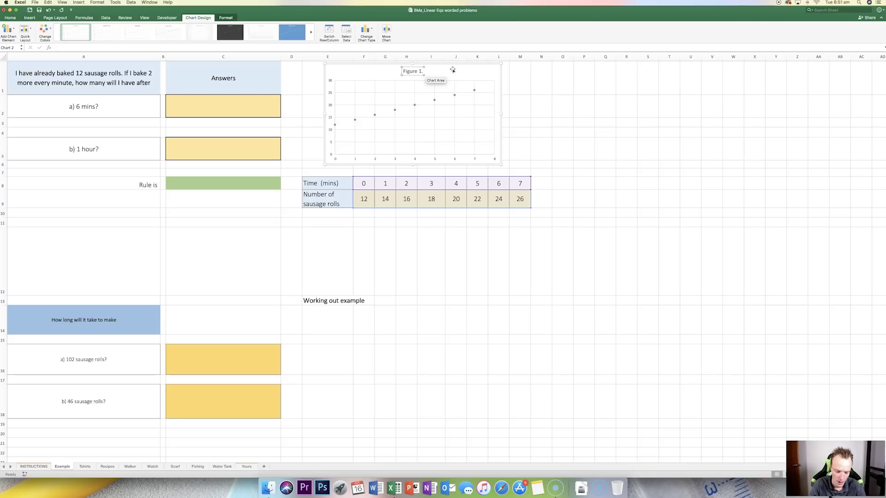
type("Numbe")
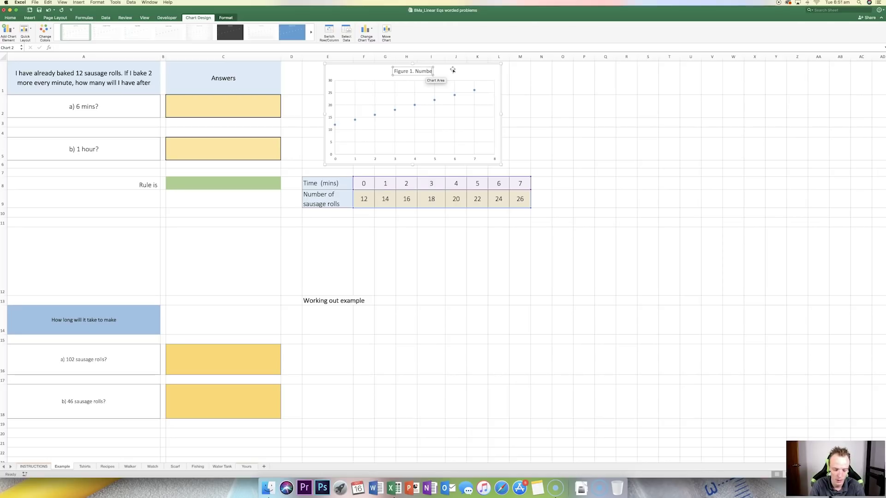
type("r of sa")
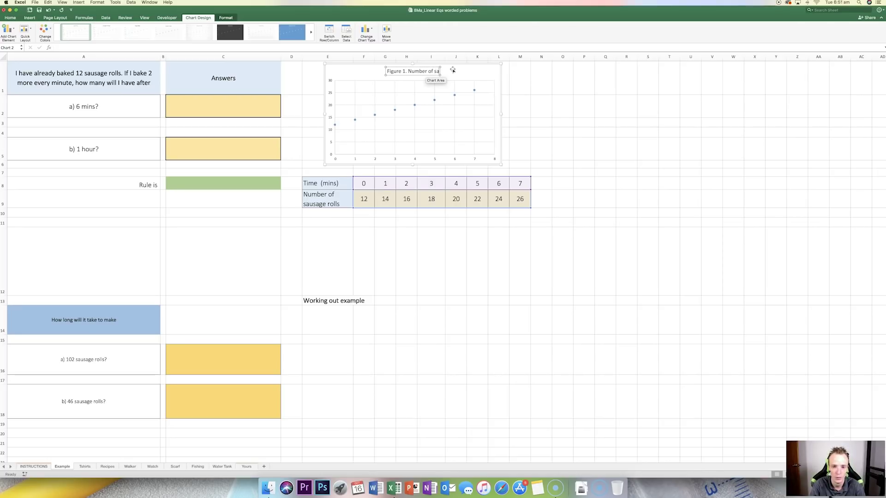
type("usage rolls baked")
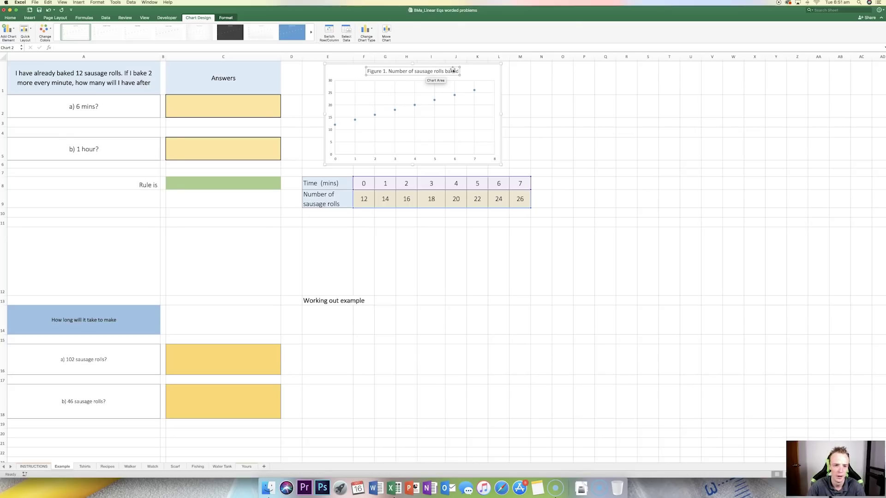
left_click(347, 71)
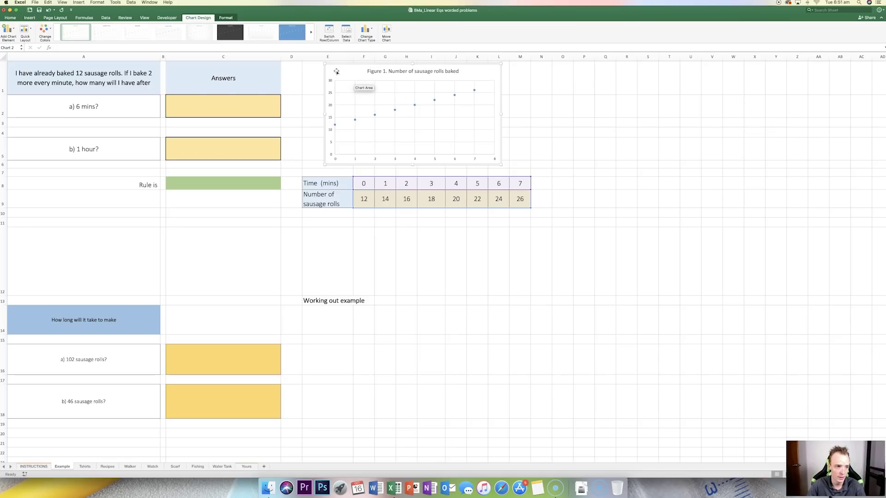
- Add a primary horizontal axis title to the chart reading "Time (mins)"
left_click(13, 29)
mouse_move(16, 41)
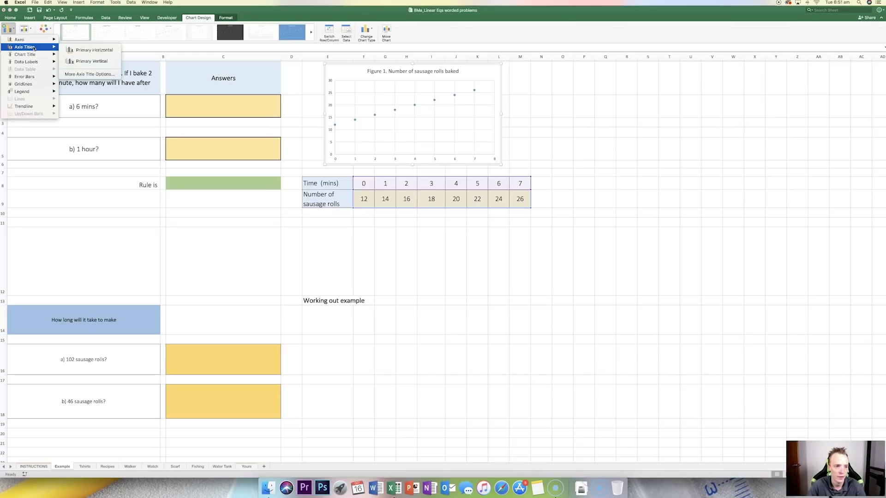
left_click(94, 51)
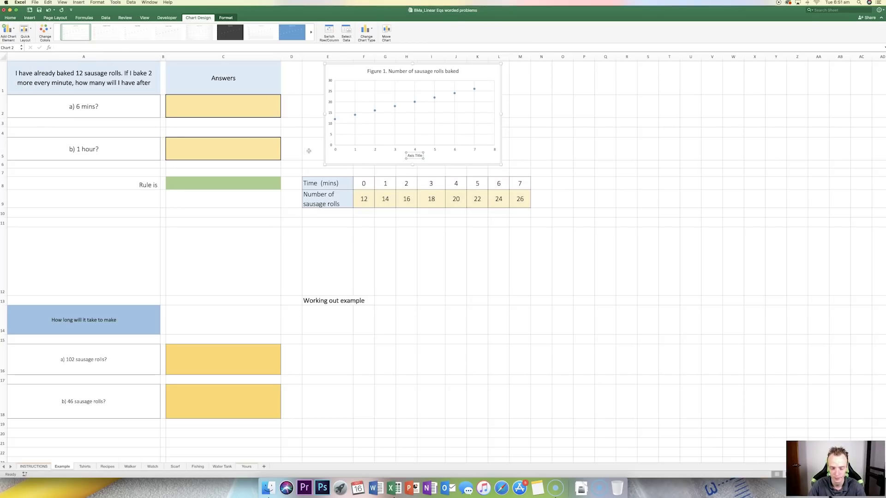
triple_click(417, 156)
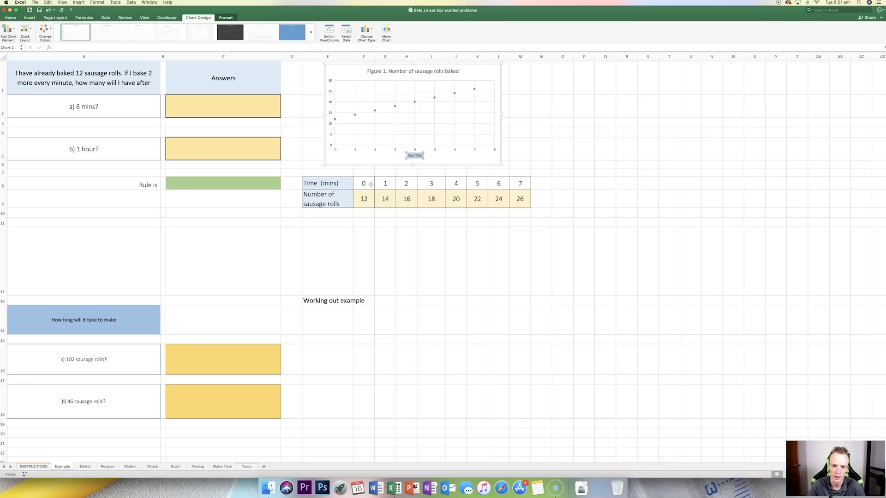
type("Time")
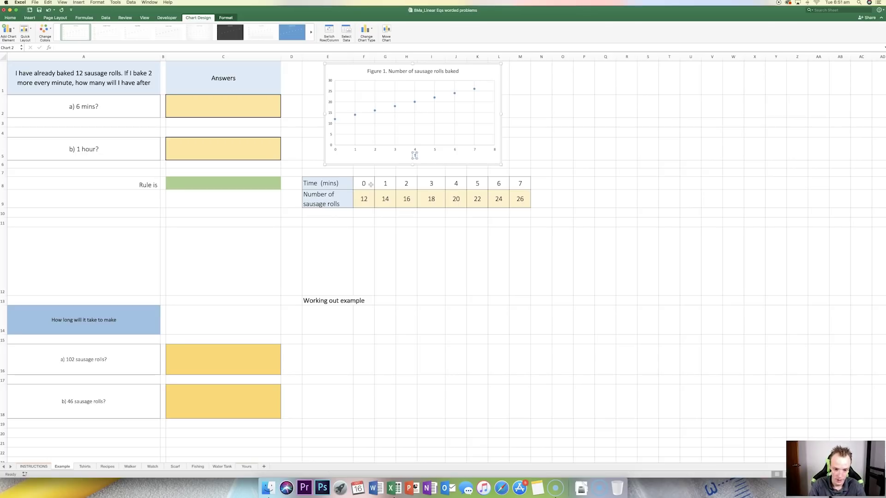
type(" (m")
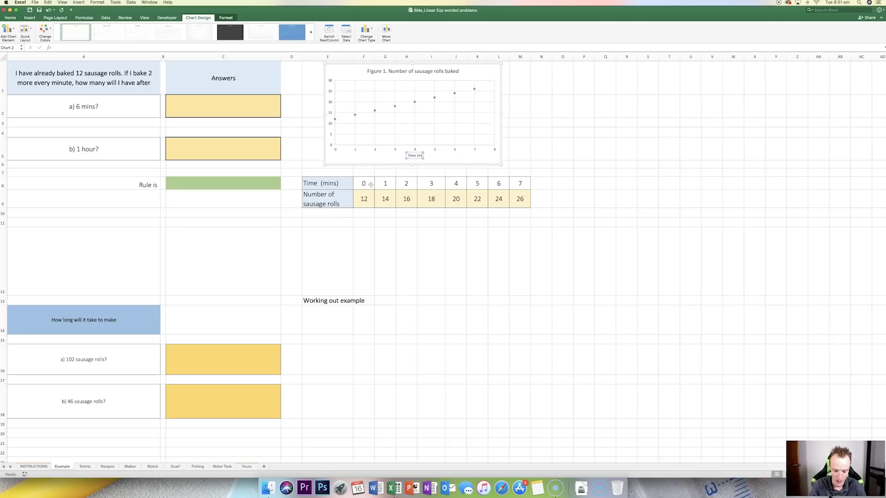
type("ins)")
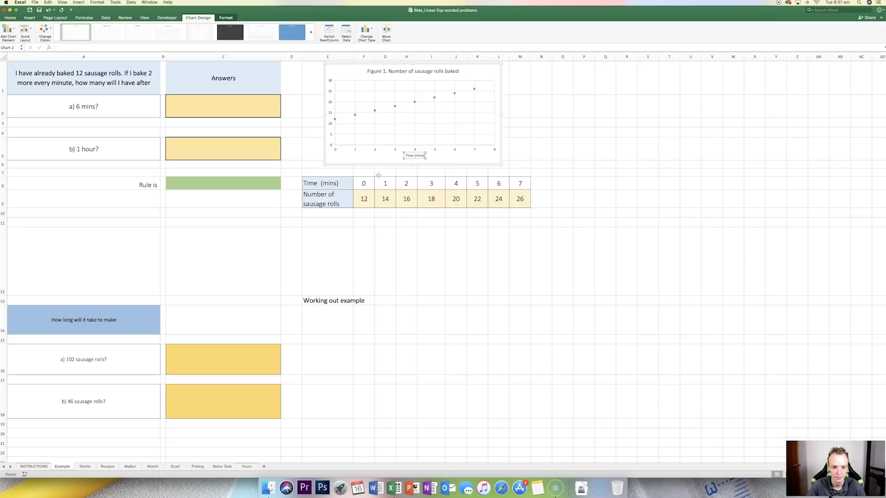
left_click(358, 160)
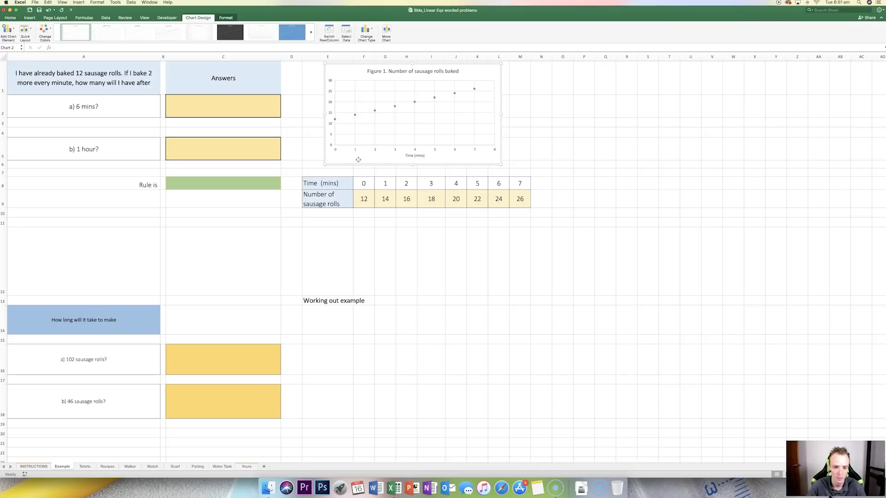
- Add a primary vertical axis title reading "Number of sausage rolls" and nudge the chart slightly down
left_click(8, 29)
mouse_move(28, 47)
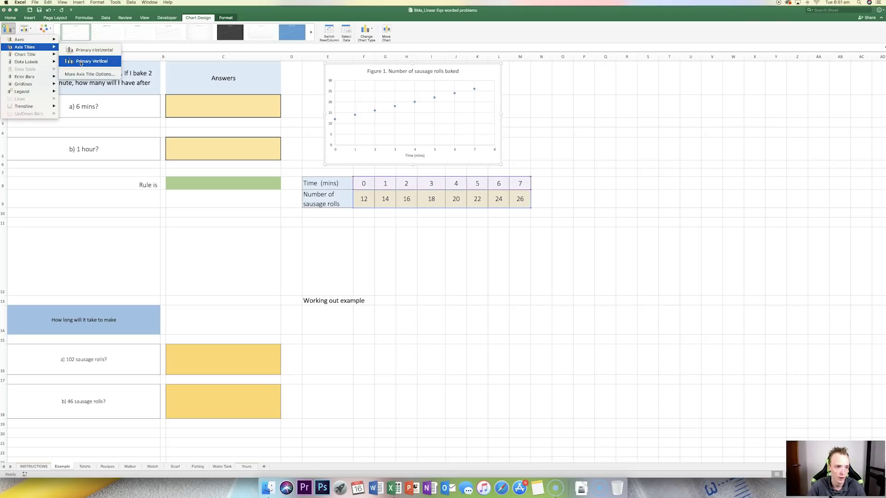
left_click(81, 62)
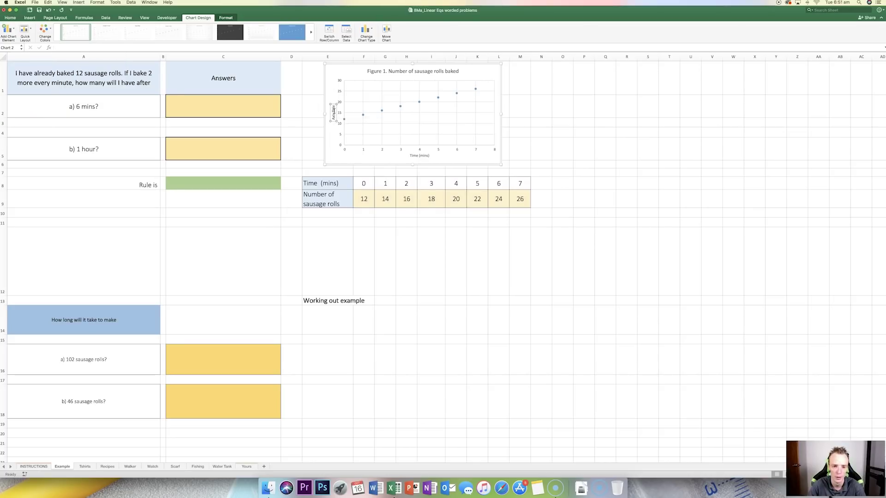
triple_click(334, 111)
type("Number of sausage rolls")
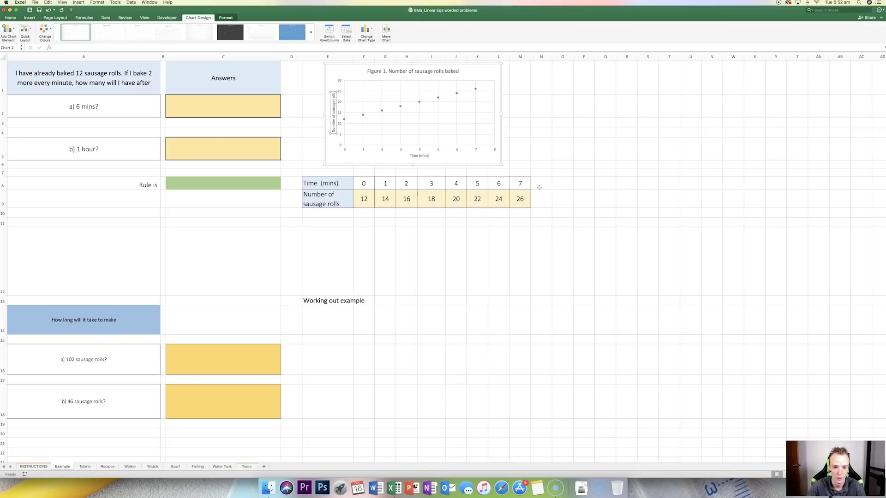
left_click(479, 163)
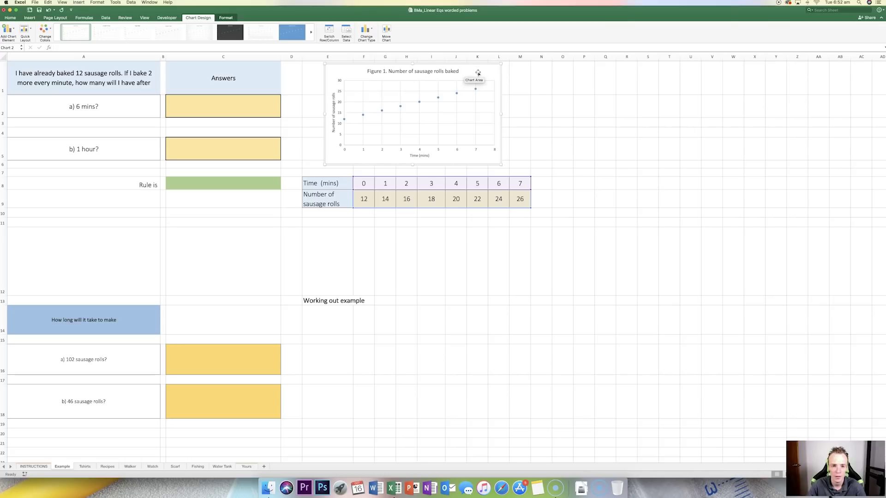
left_click_drag(478, 72, 476, 75)
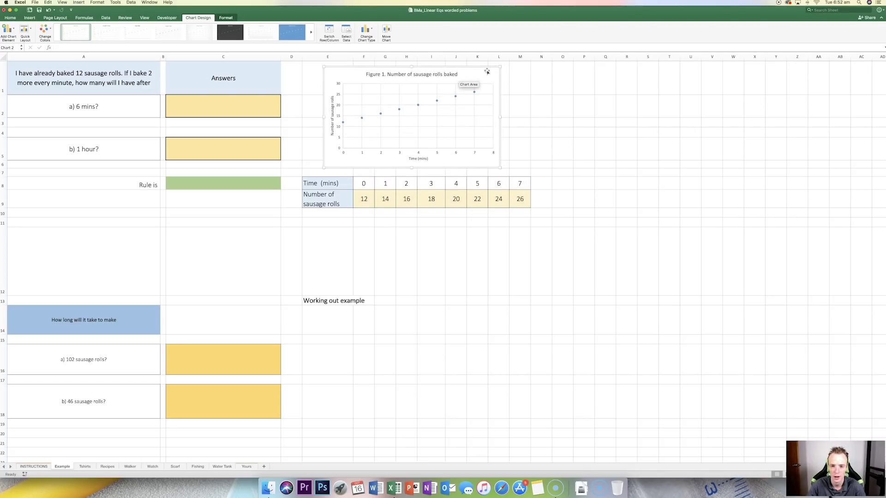
left_click_drag(487, 71, 488, 73)
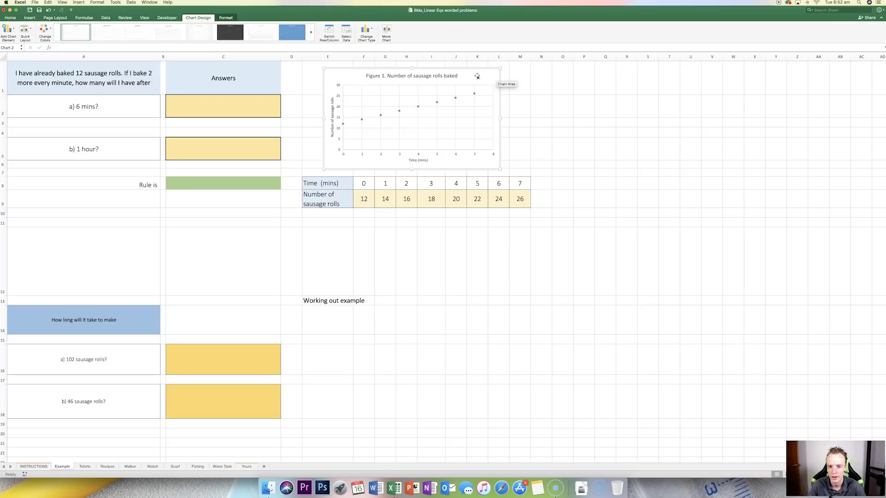
- Add a linear trendline to the sausage roll data points in the chart
left_click(456, 99)
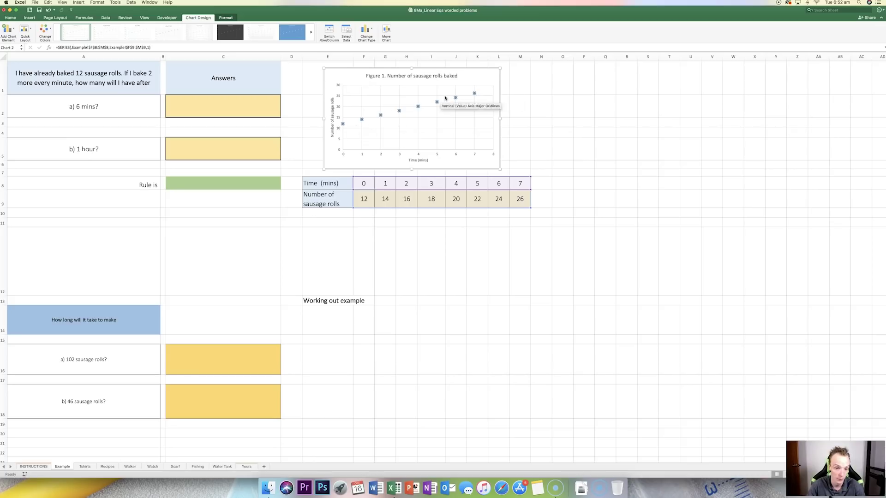
right_click(455, 98)
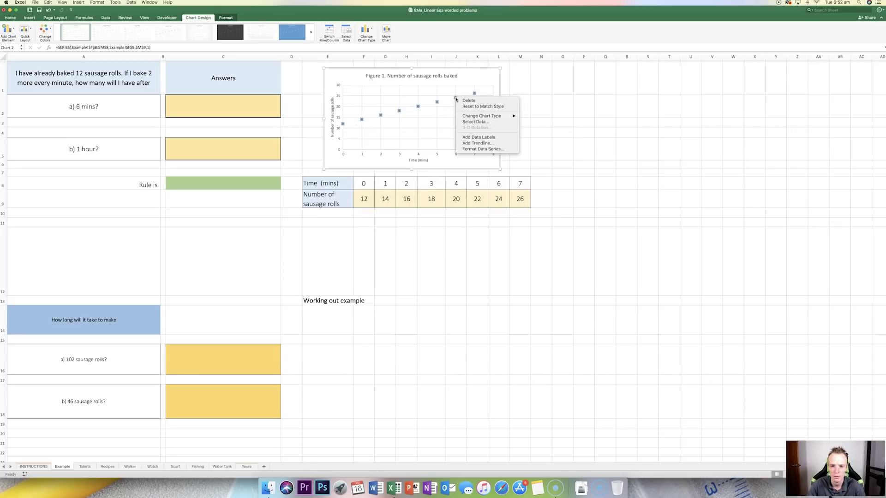
left_click(480, 144)
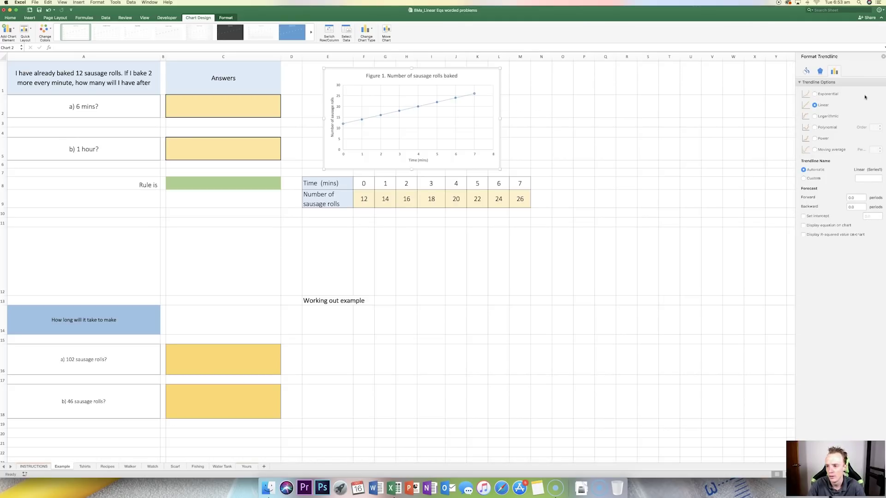
- Try the Exponential and Logarithmic trendline types, and set the trendline back to Linear
left_click(815, 94)
left_click(815, 117)
key("Return")
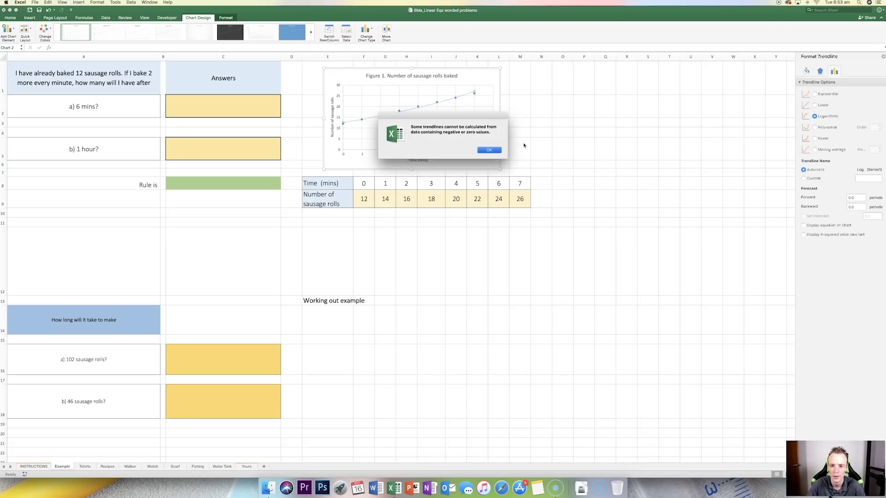
key("super+z")
left_click(815, 105)
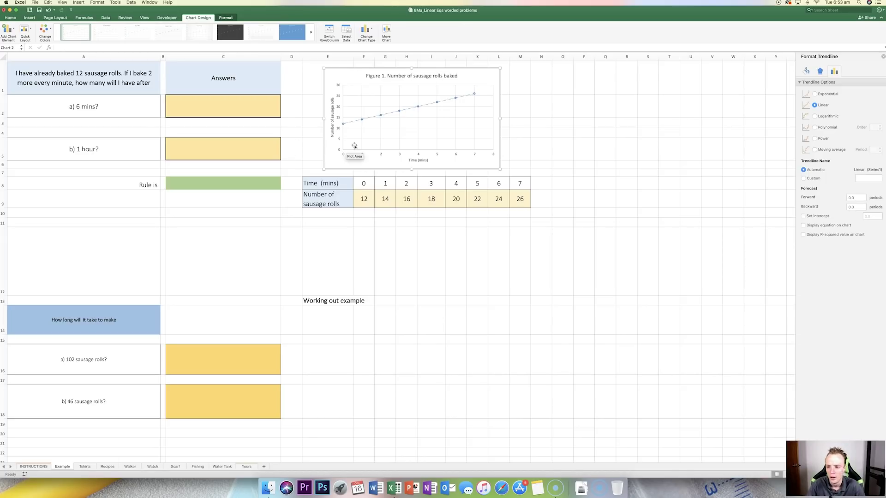
- Display the trendline's equation on the chart and close the trendline formatting options
left_click(804, 226)
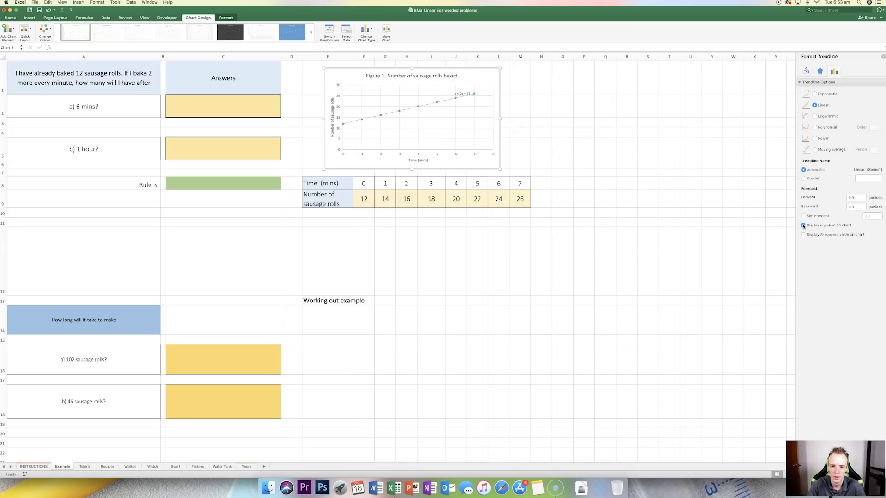
mouse_move(475, 94)
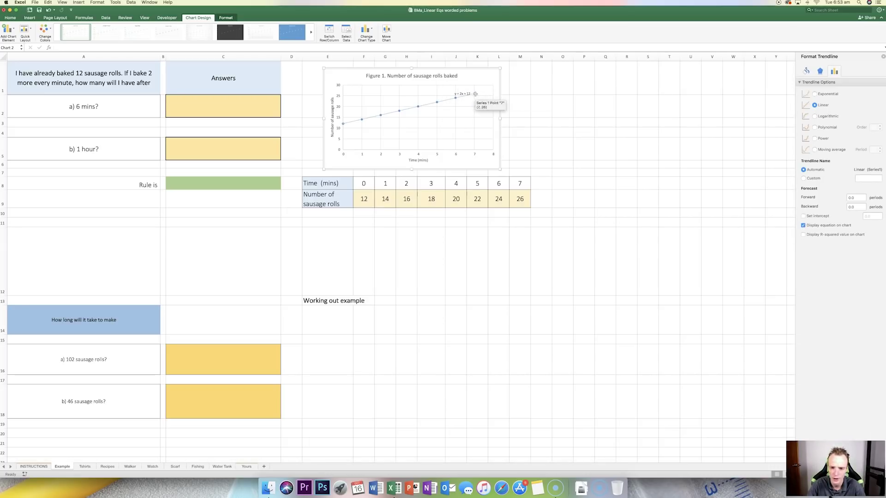
left_click(883, 57)
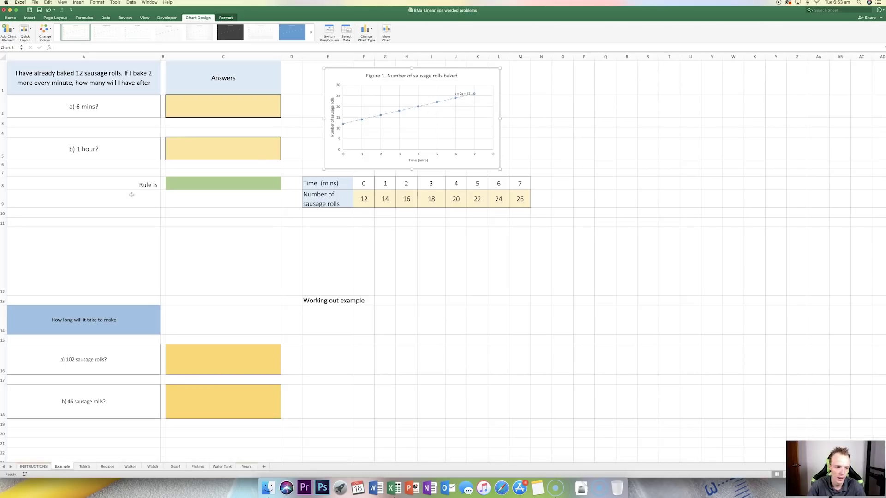
- Enter the rule y=2x+12 in the green cell C8
left_click(266, 184)
type("y=2x")
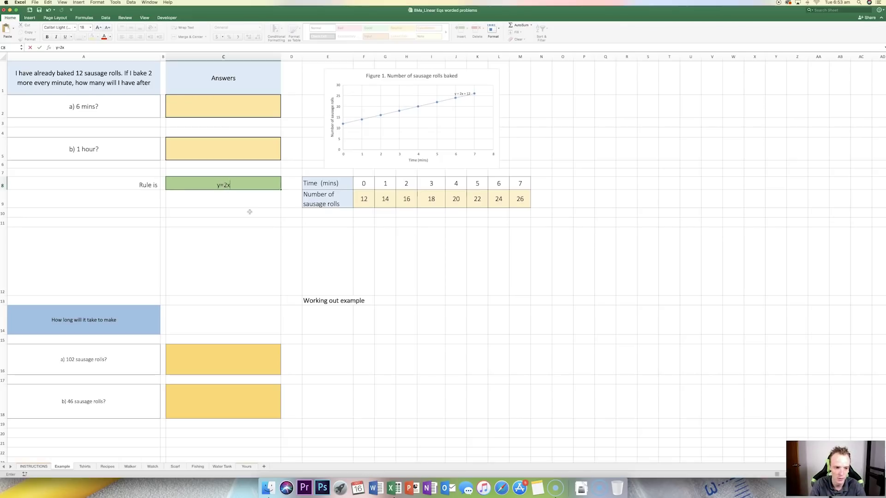
type("+12")
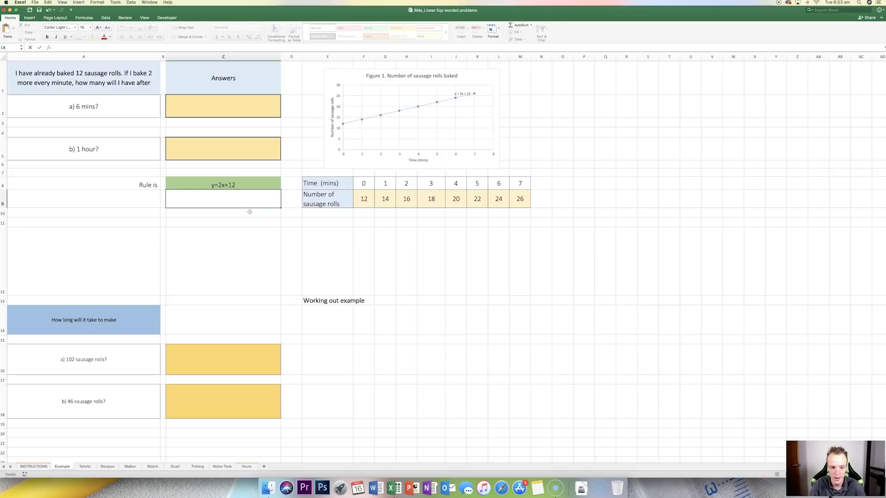
key("ctrl+Return")
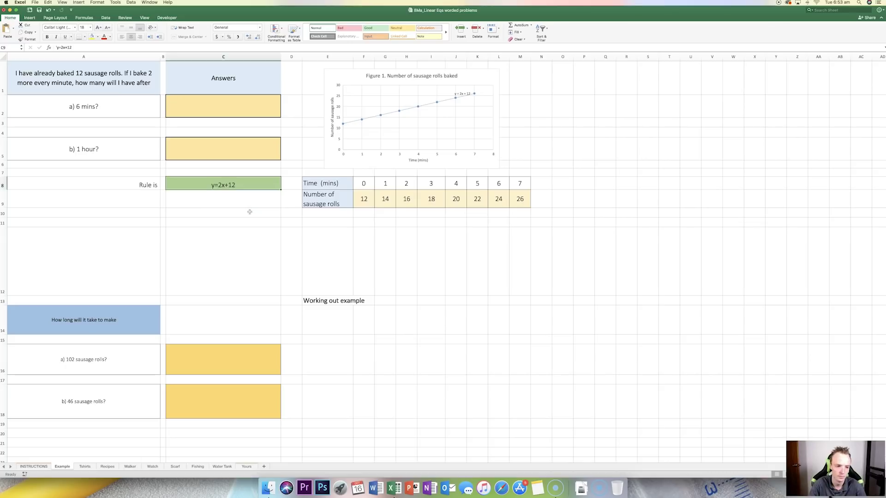
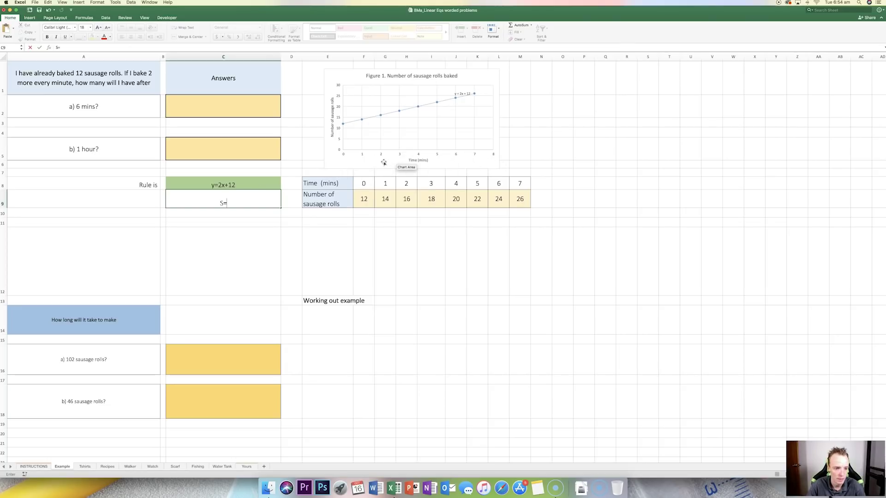
- Complete the rule S=2t+12 in cell C9 and add the definition "S = number of sausage rolls" in C10
type("2t+12")
key("Return")
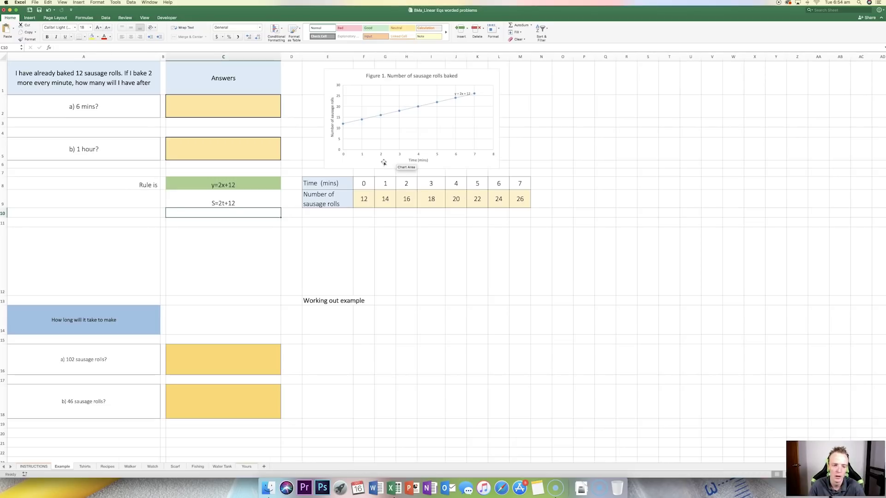
type("S")
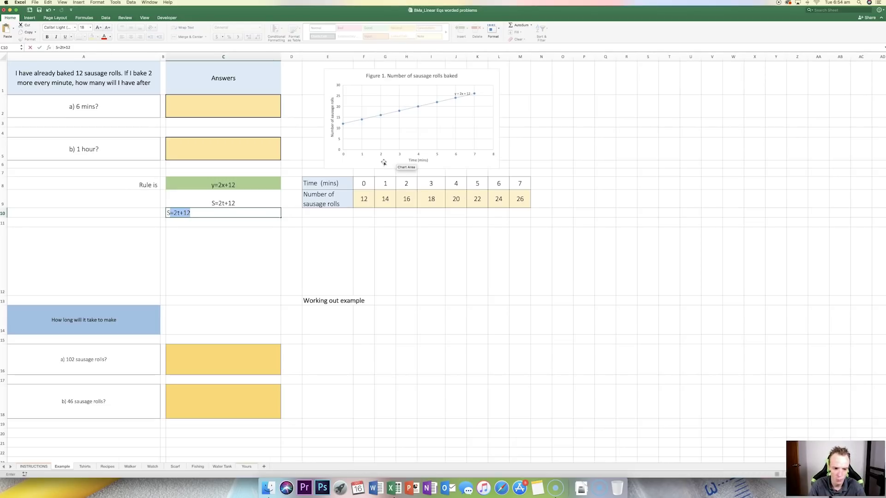
type(" =")
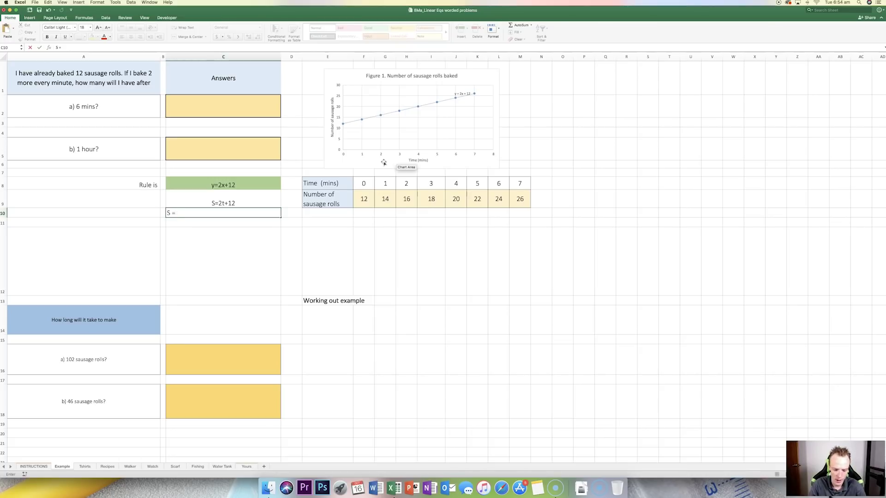
type(" number")
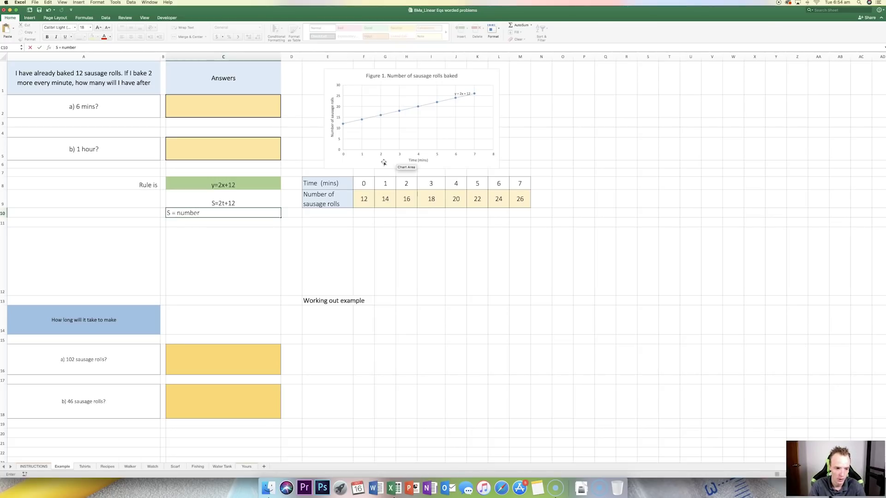
type(" of sausage rolls")
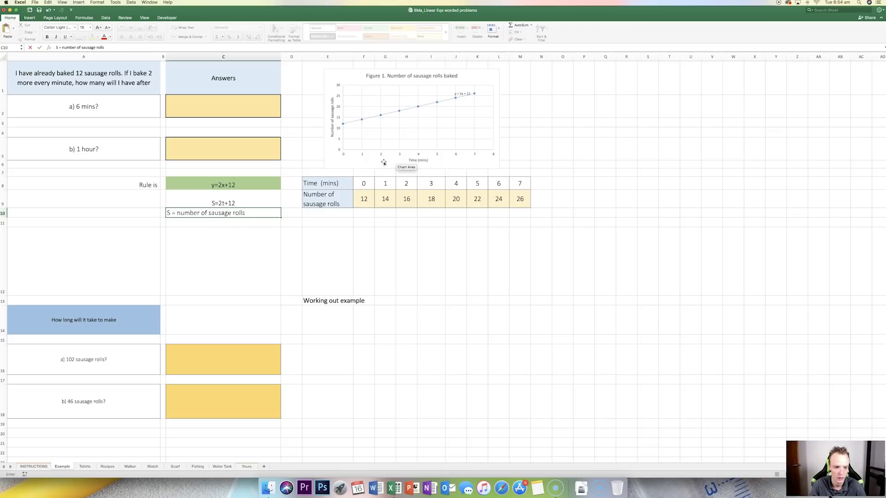
key("Return")
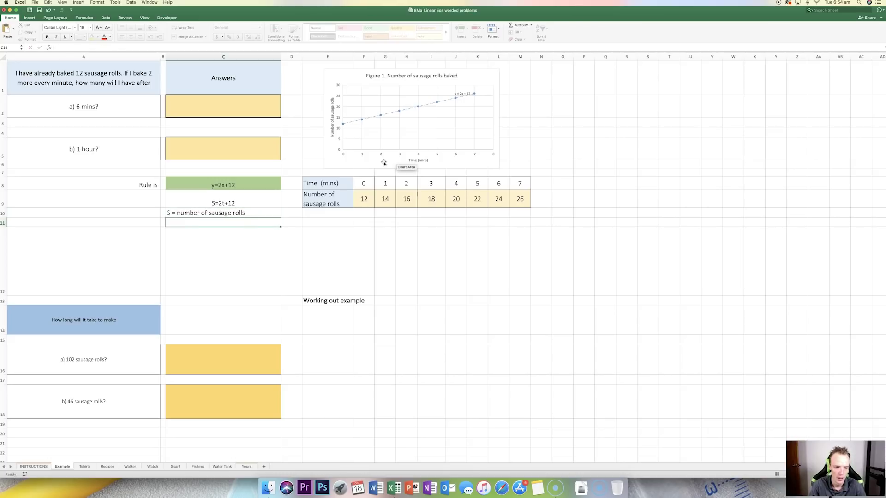
- Add the definition "t is time (mins)" in cell C11, below the definition of S
type("t is")
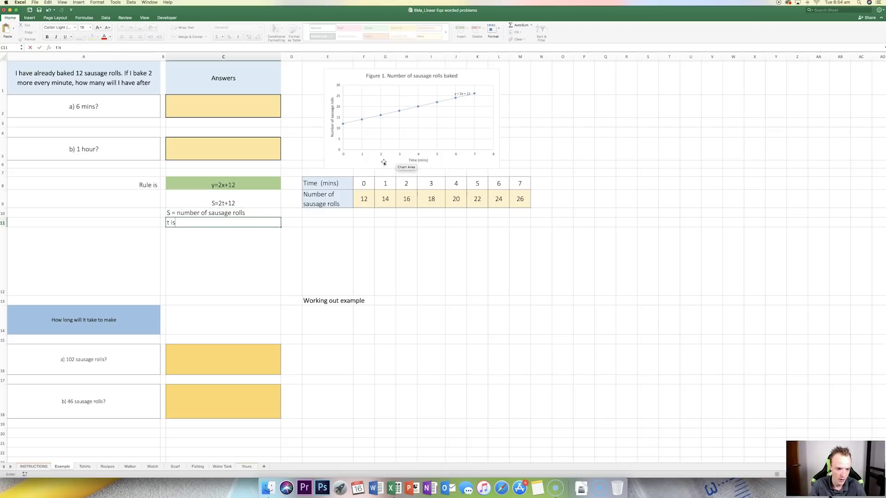
type(" time")
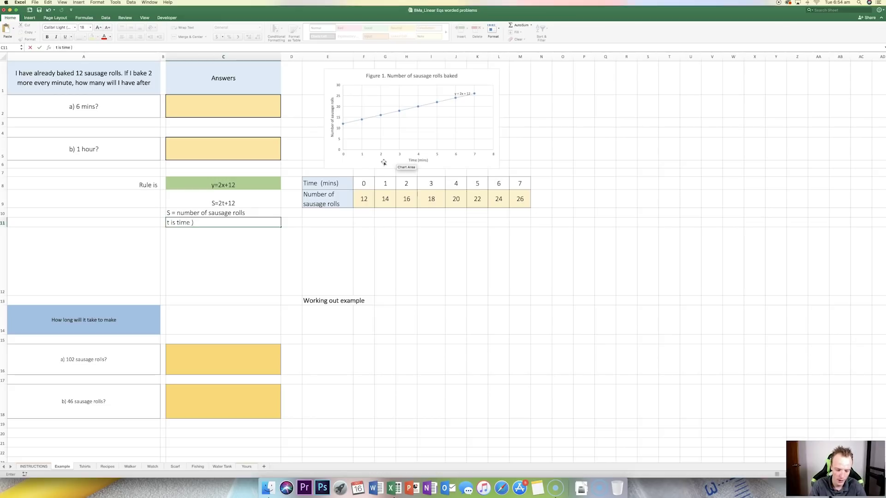
type(" (mins)")
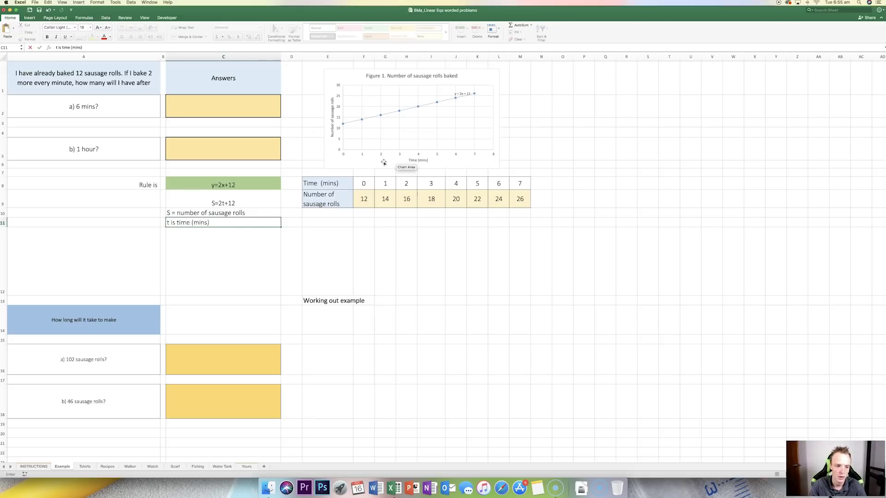
key("Return")
key("Up")
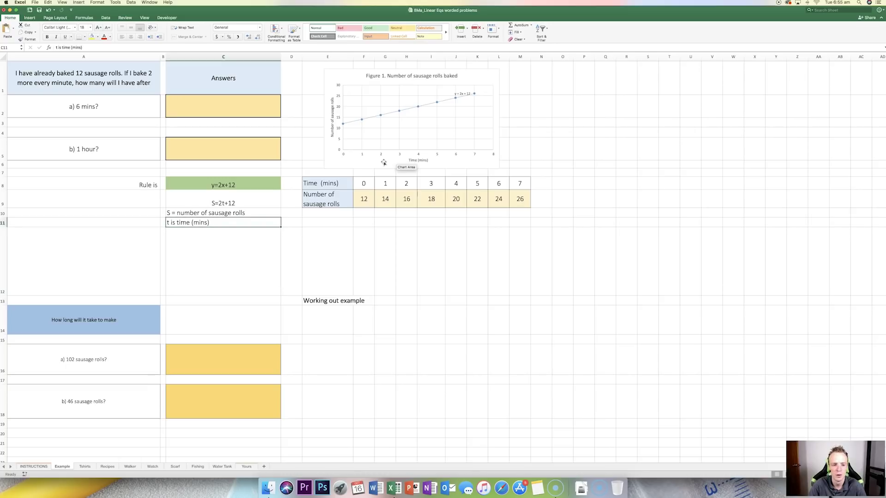
- Review the definitions of S and t, and check the rule S=2t+12 against the table values for 0 and 4 minutes
left_click(241, 213)
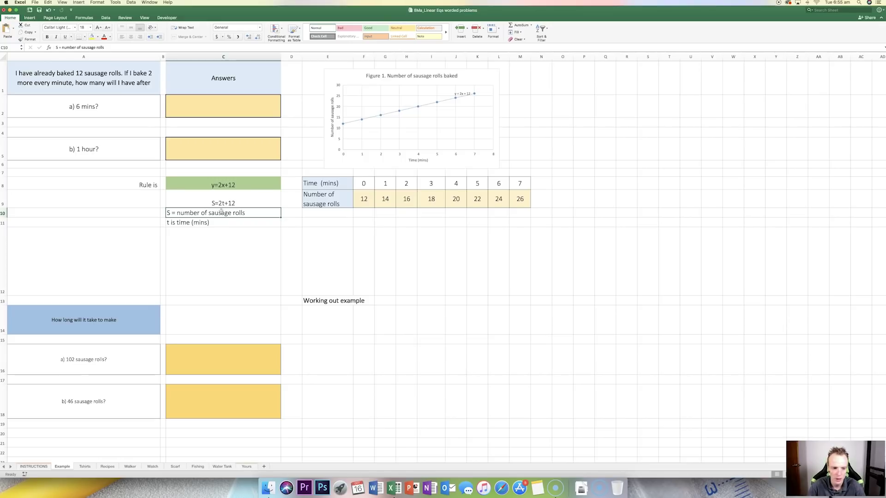
left_click(213, 221)
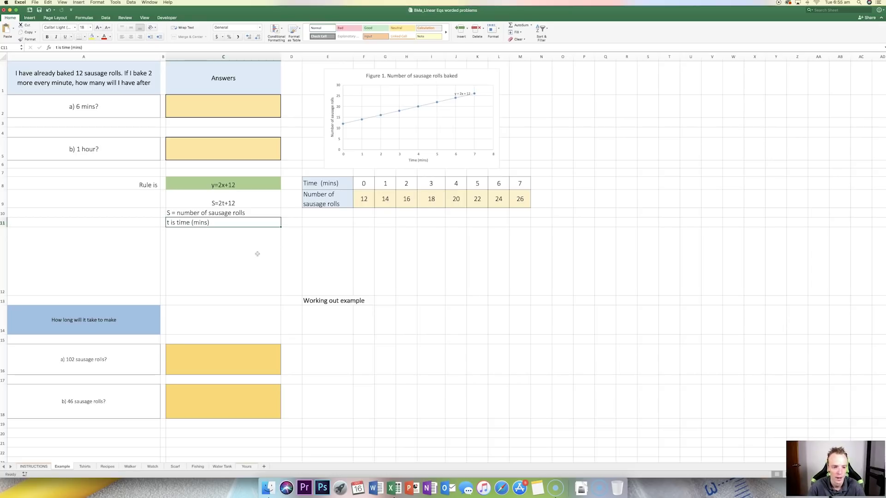
left_click(216, 204)
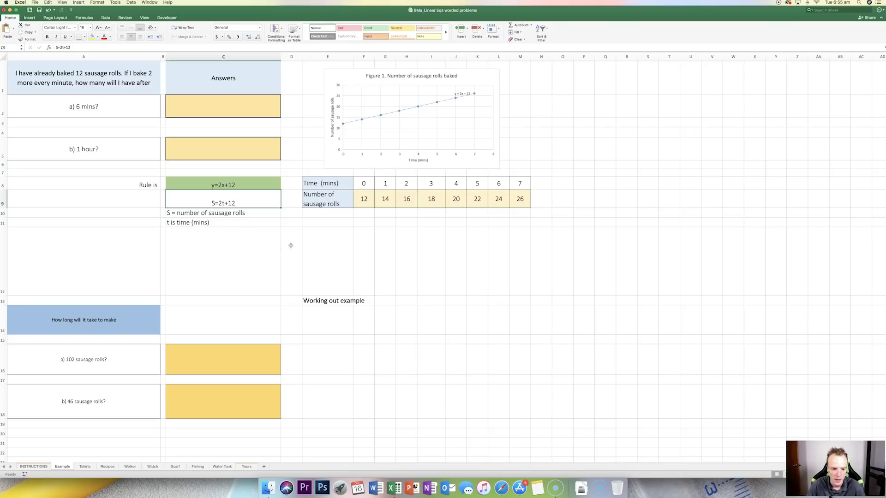
left_click(367, 184)
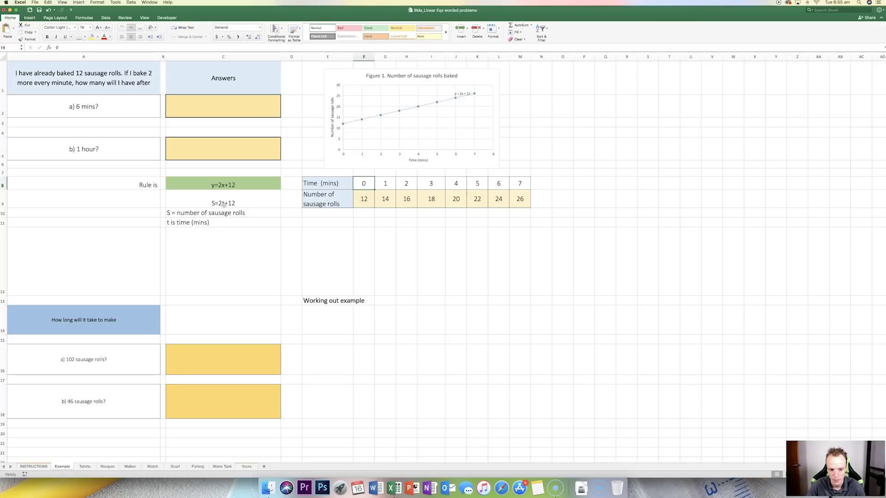
left_click(364, 199)
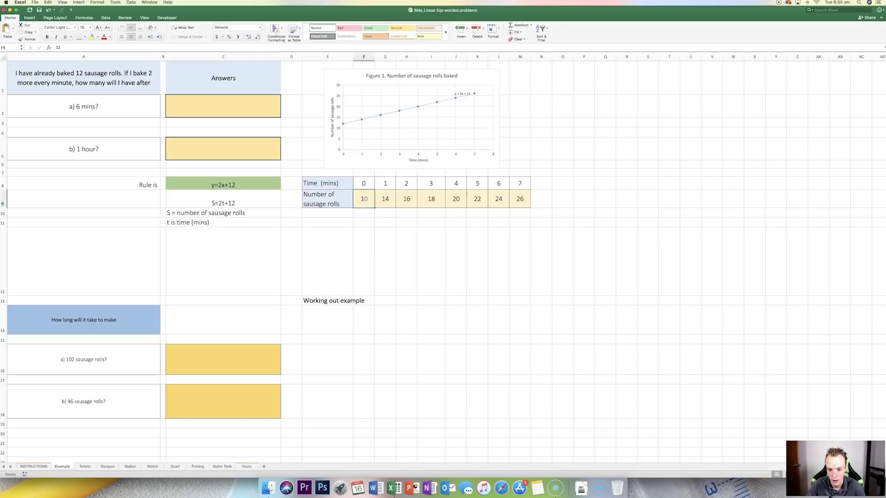
left_click(456, 185)
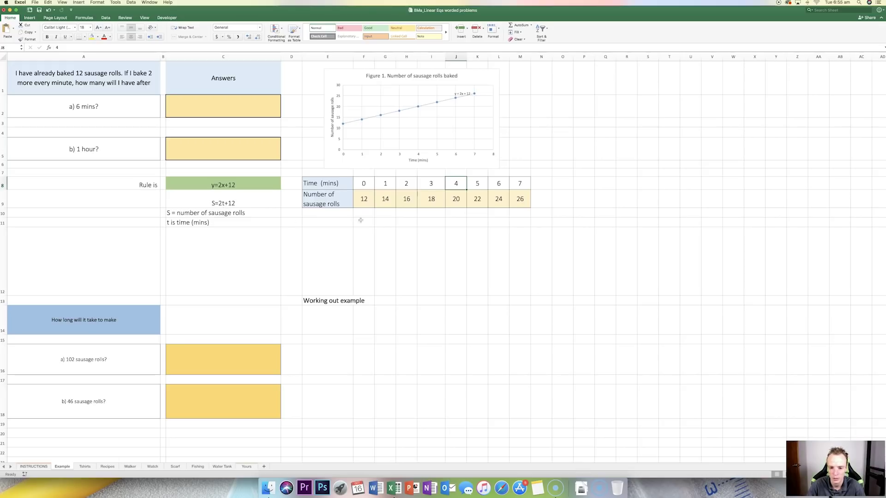
left_click(450, 199)
left_click(202, 198)
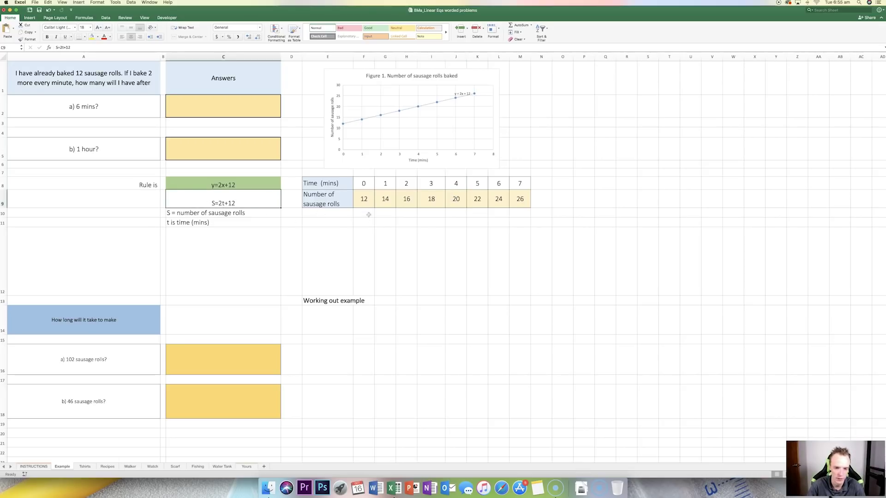
- Write the working S=2*6+12 for the 6-minute question in cell C3, below its answer cell
left_click(213, 125)
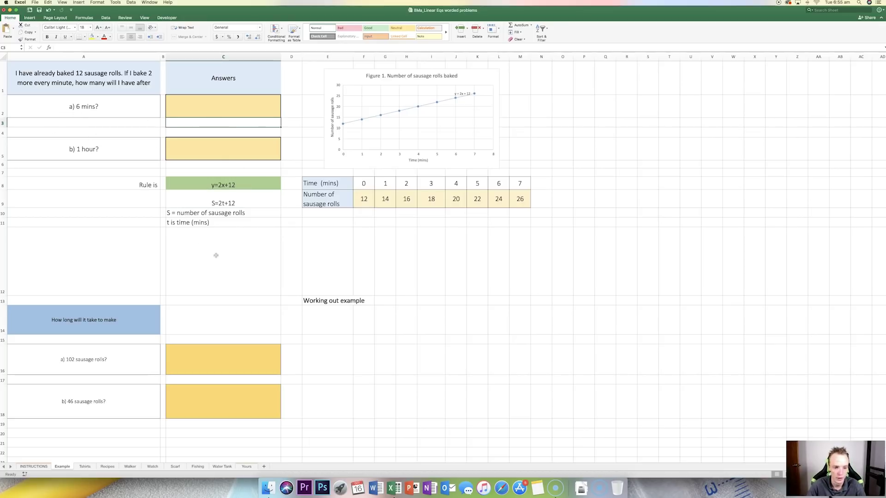
type("S")
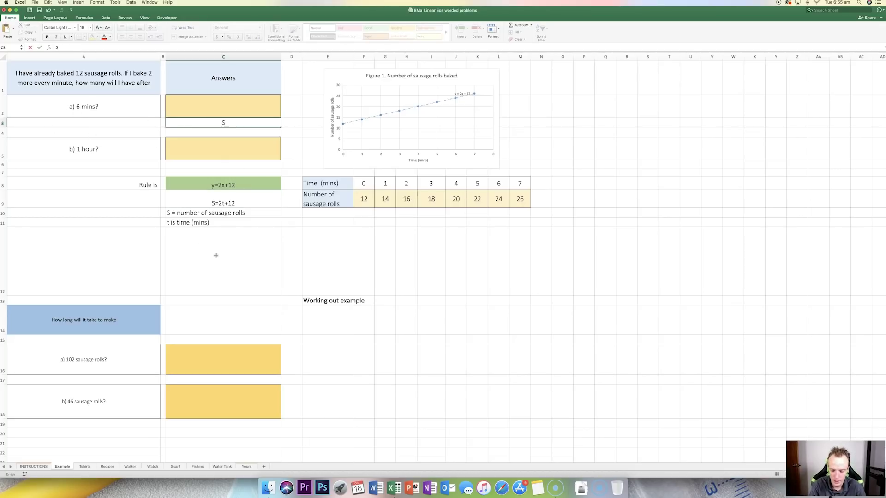
type("=2")
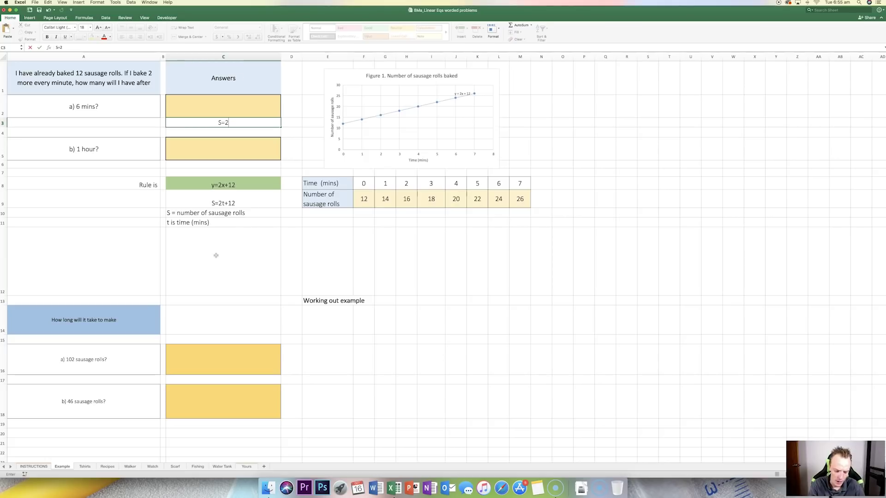
type("*")
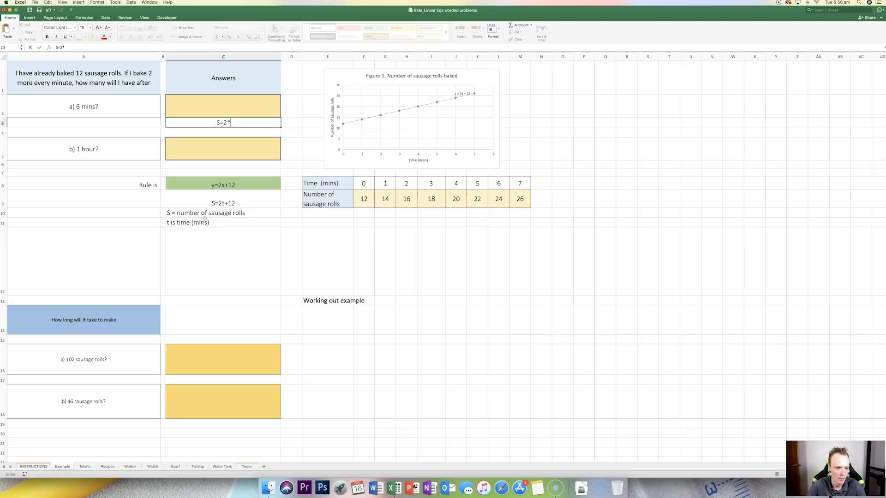
type("6")
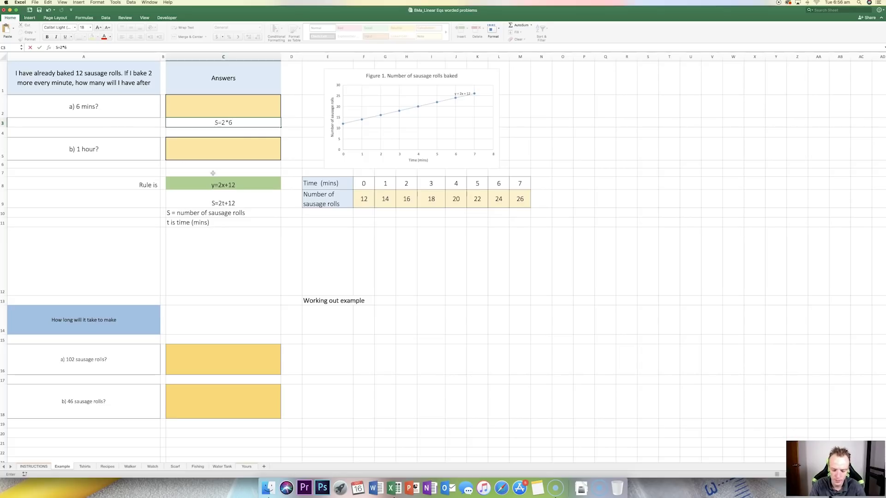
type("+12")
key("Return")
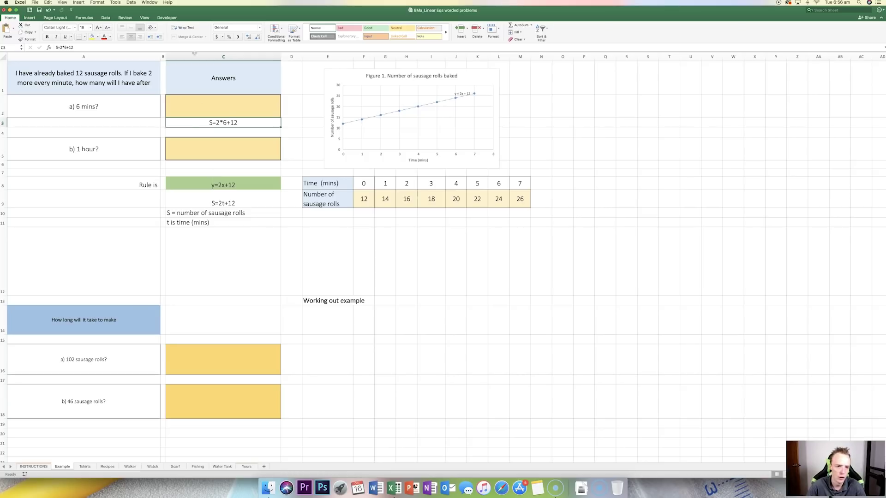
- Calculate the 6-minute answer in cell C2 with the formula =2*6+12 and compare it with the table's 6-minute column
left_click(220, 105)
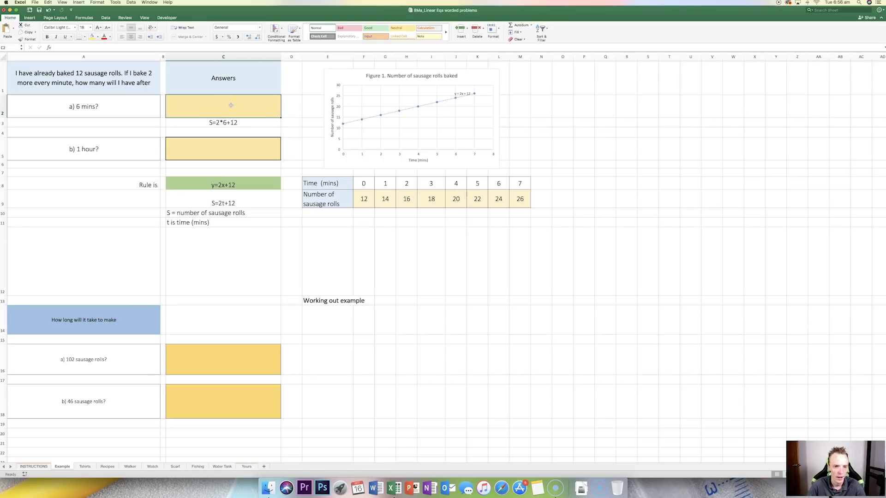
type("=")
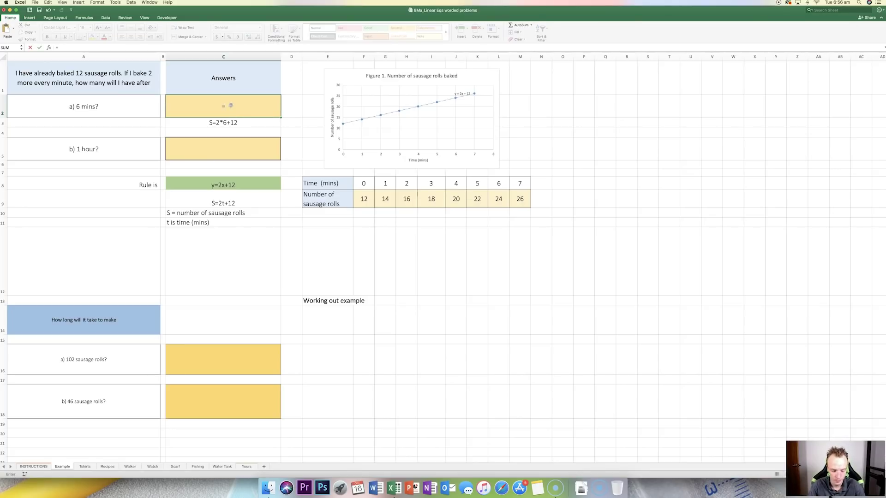
type("2")
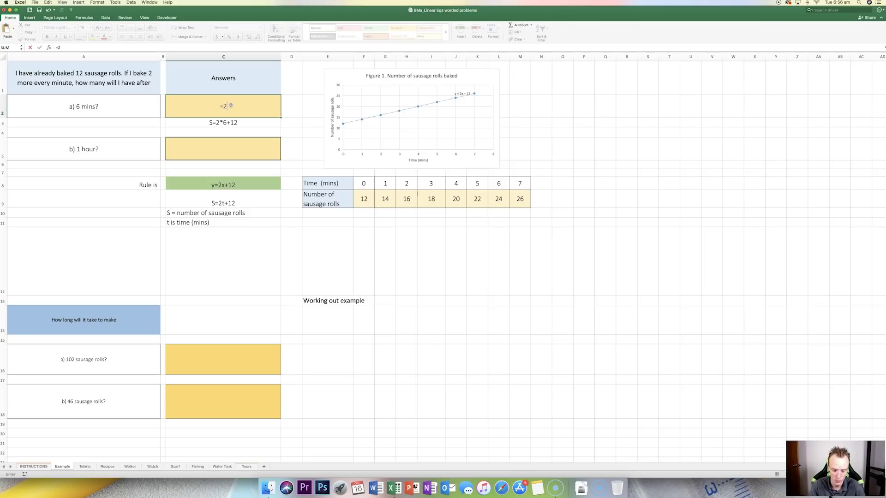
type("*")
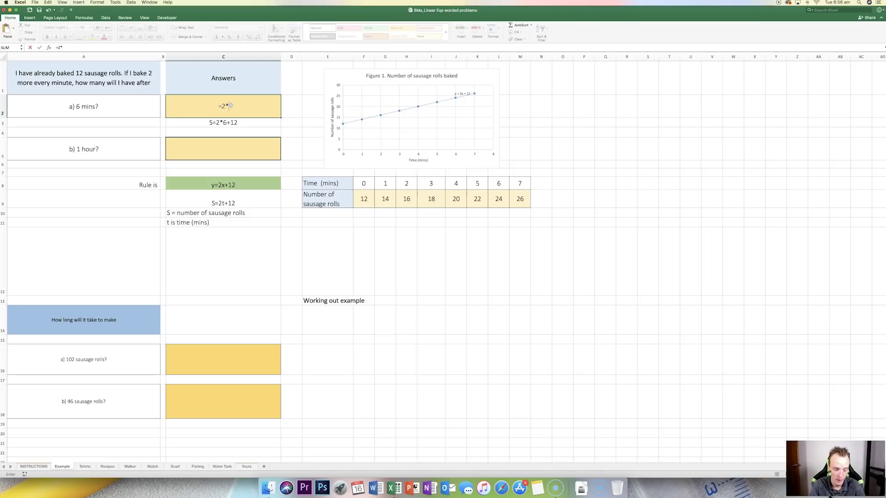
type("6+12")
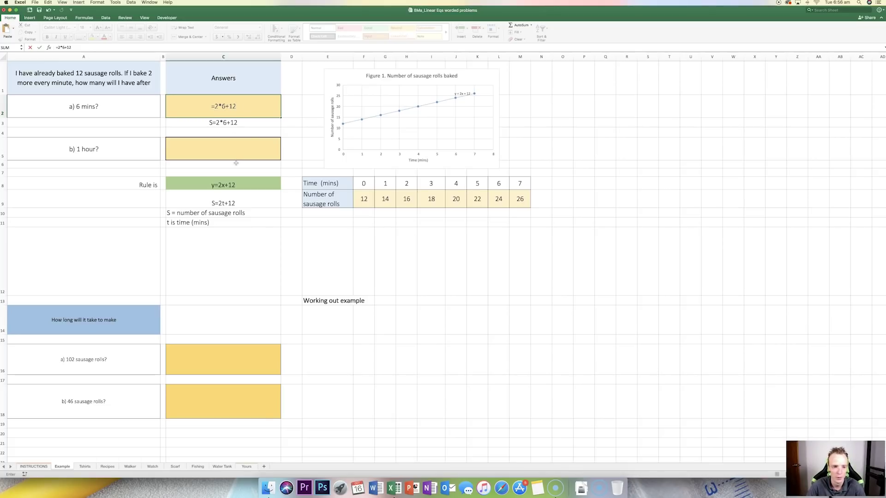
key("Return")
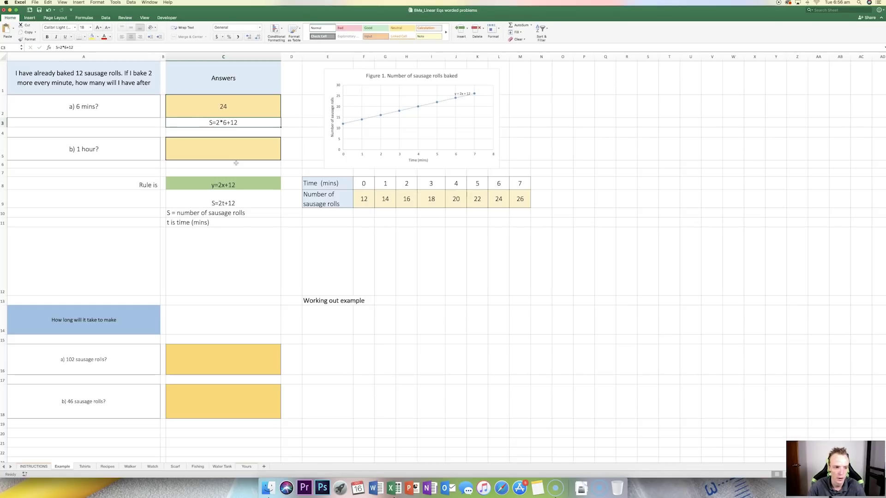
left_click_drag(499, 181, 500, 210)
left_click(500, 198)
- Write the working S=2*60+12 for the 1-hour question in cell C6, below its answer cell
left_click(209, 149)
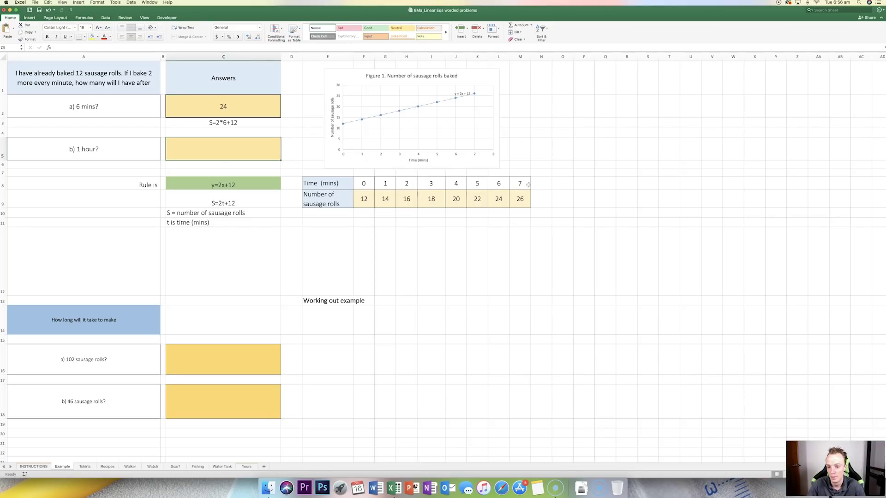
left_click(224, 164)
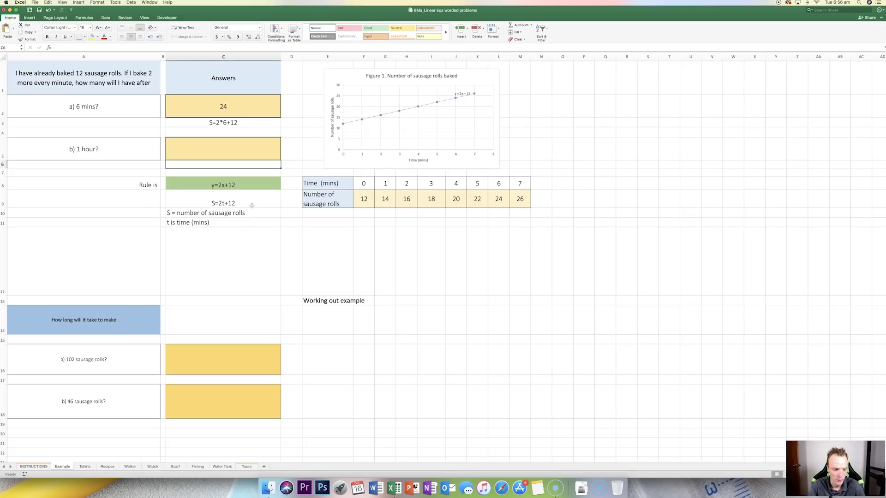
key("BackSpace")
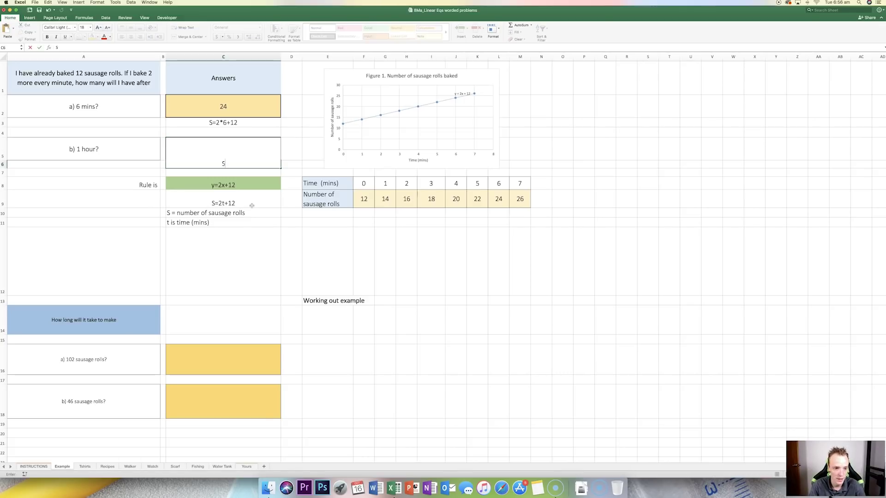
key("Escape")
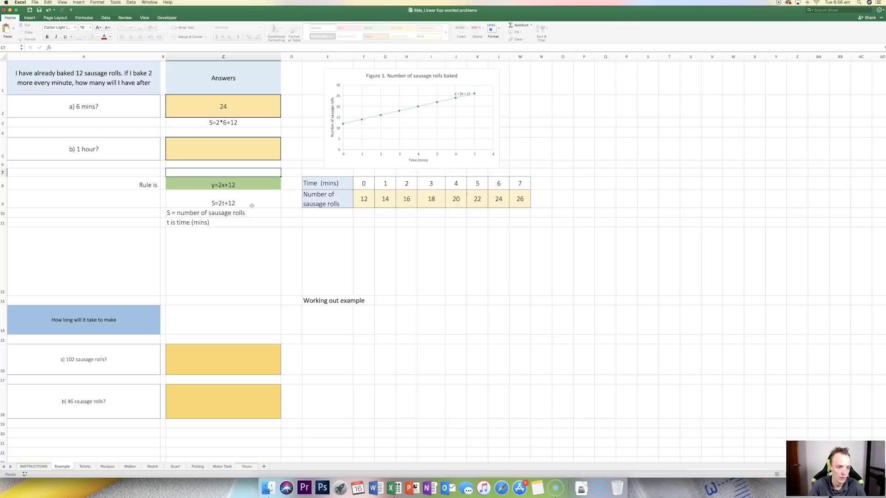
type("S=")
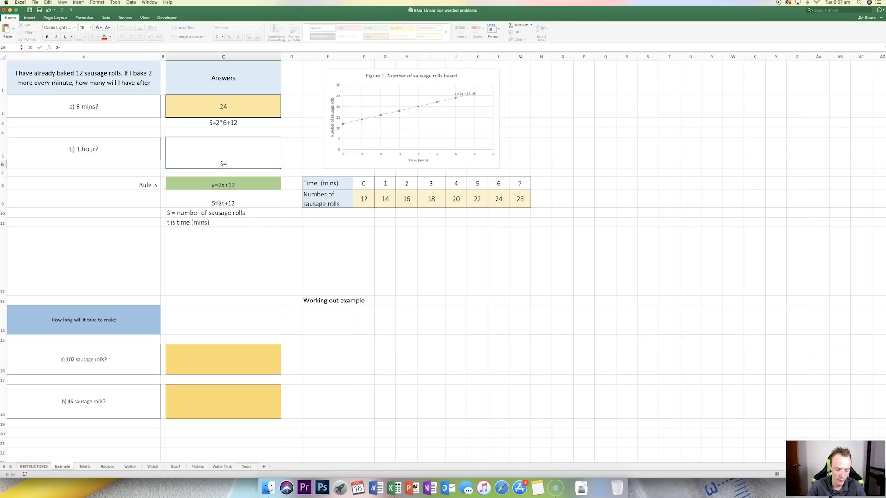
type("2*")
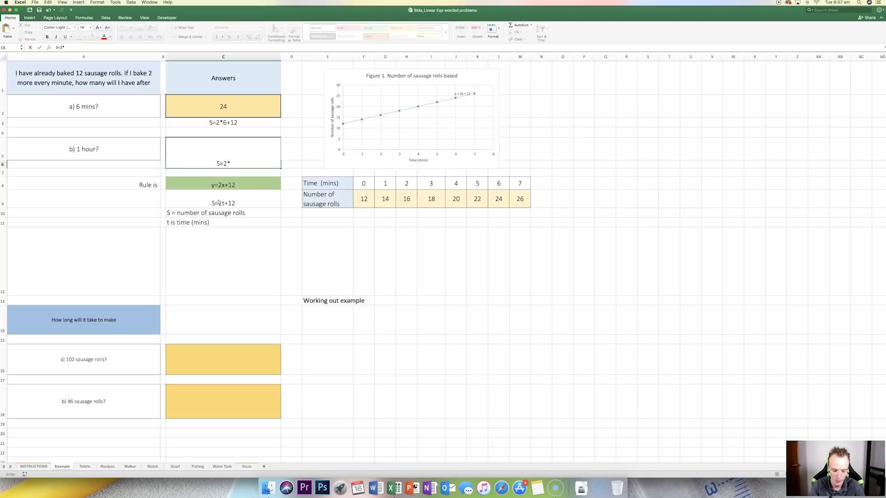
type("60")
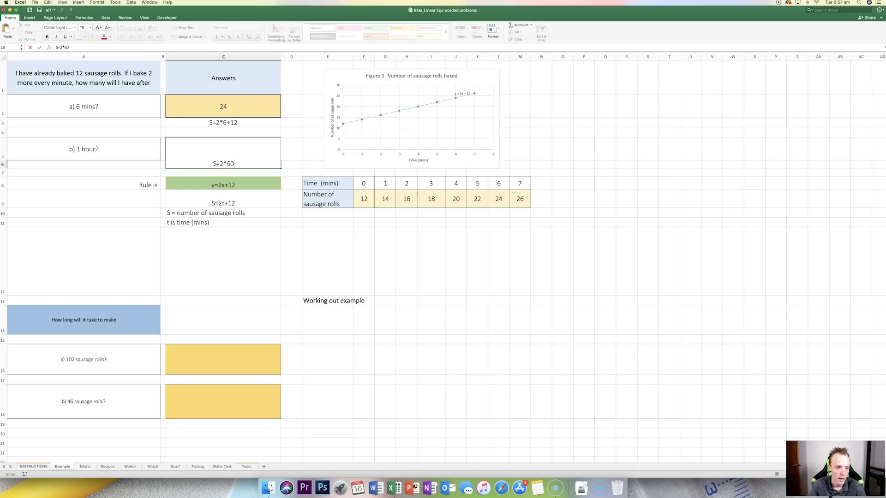
type("+")
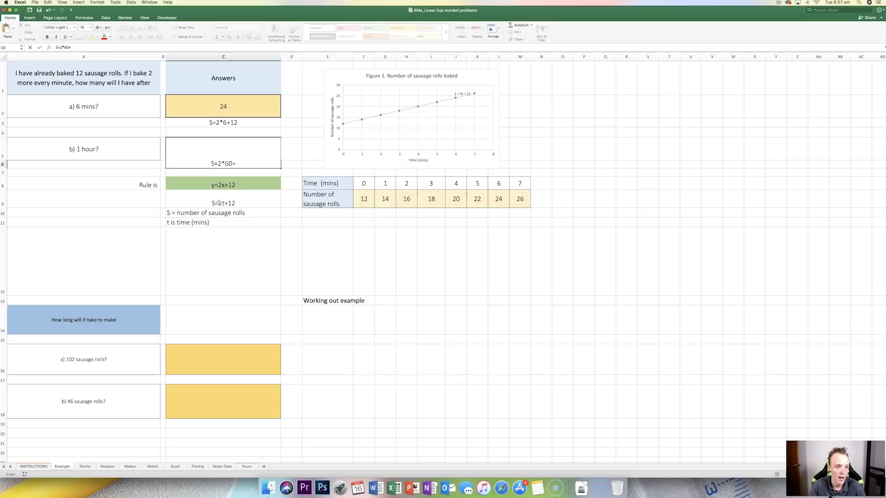
type("12")
key("Return")
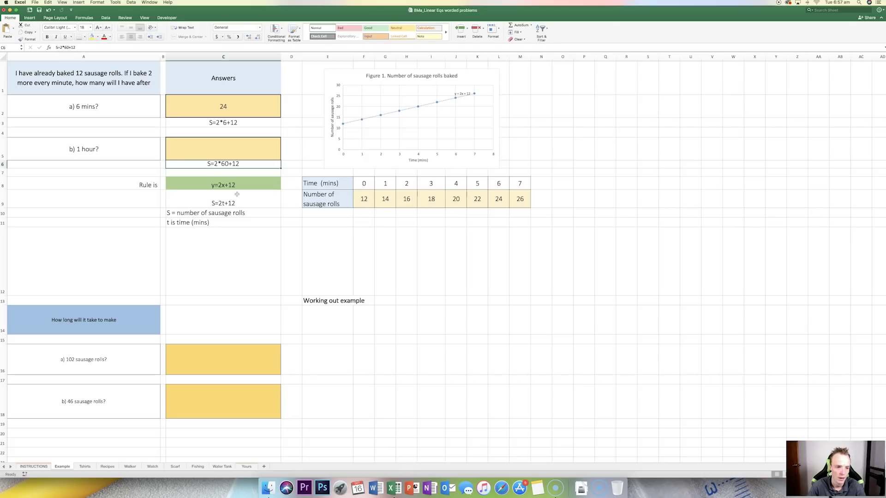
- Calculate the 1-hour answer in cell C5 with the formula =2*60+12
key("Up")
key("Up")
type("=")
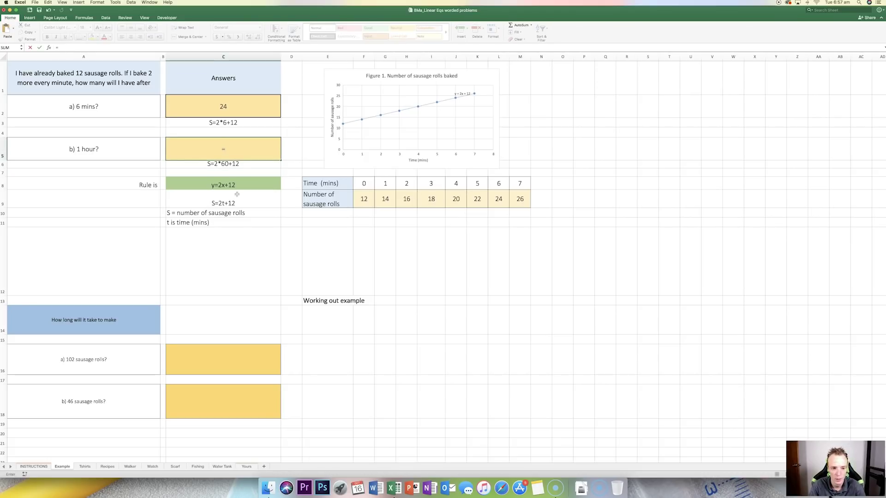
type("2*")
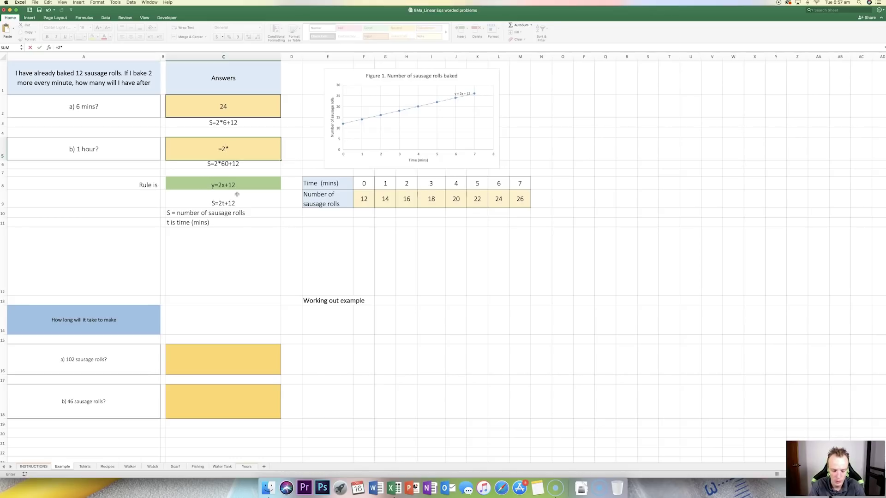
type("60+12")
key("Return")
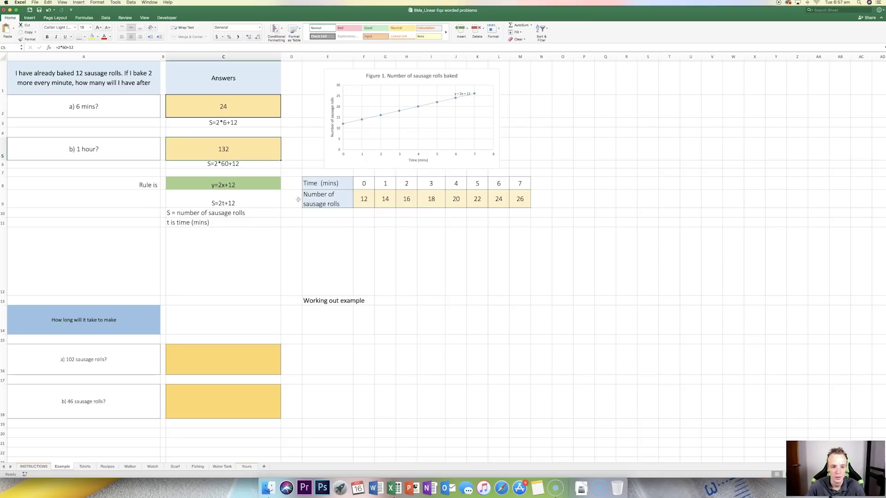
- Compare the workings in C3 and C6 with the answer formulas in C2 and C5, and review the table and the rule's definitions
left_click(258, 122)
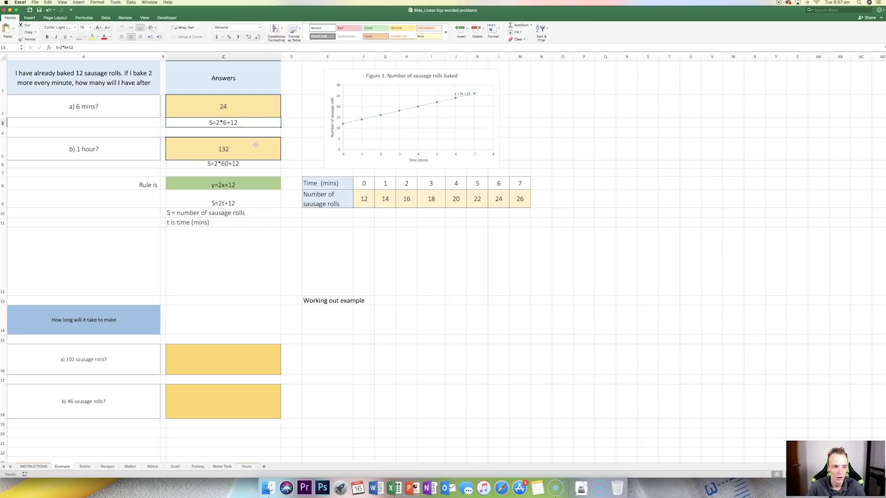
left_click(231, 162)
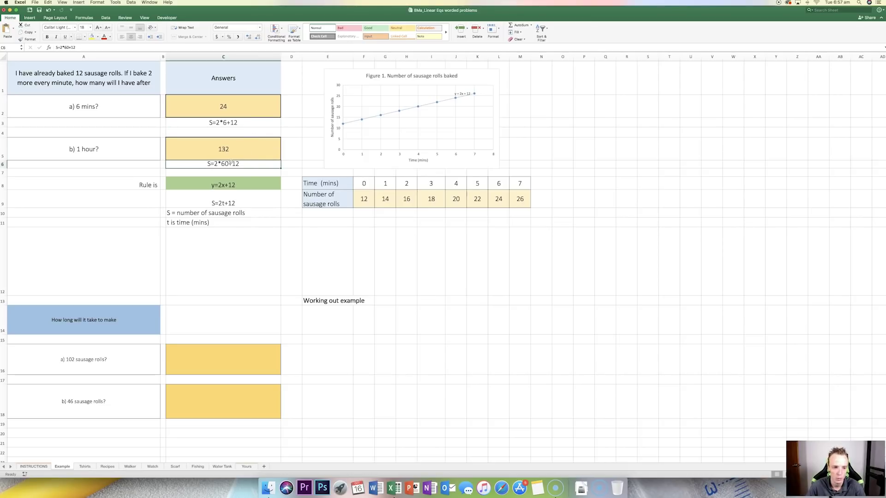
left_click(239, 124)
left_click(239, 166)
left_click(235, 102)
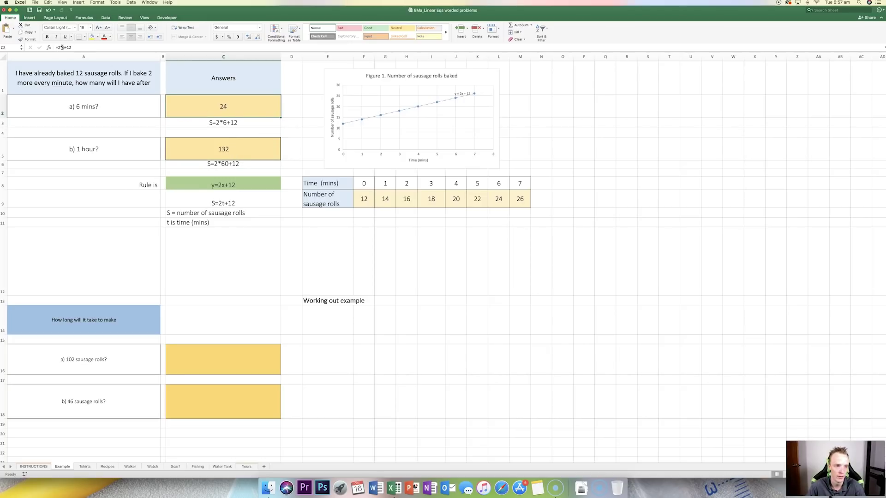
left_click(202, 148)
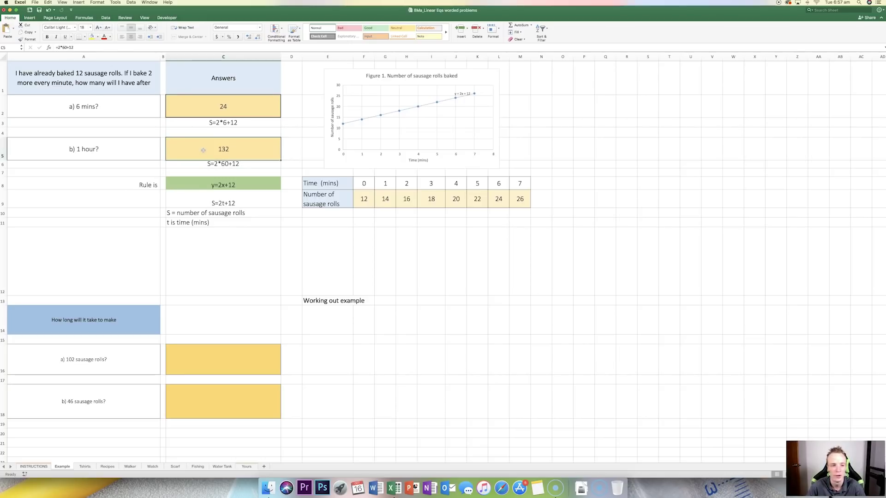
left_click(422, 200)
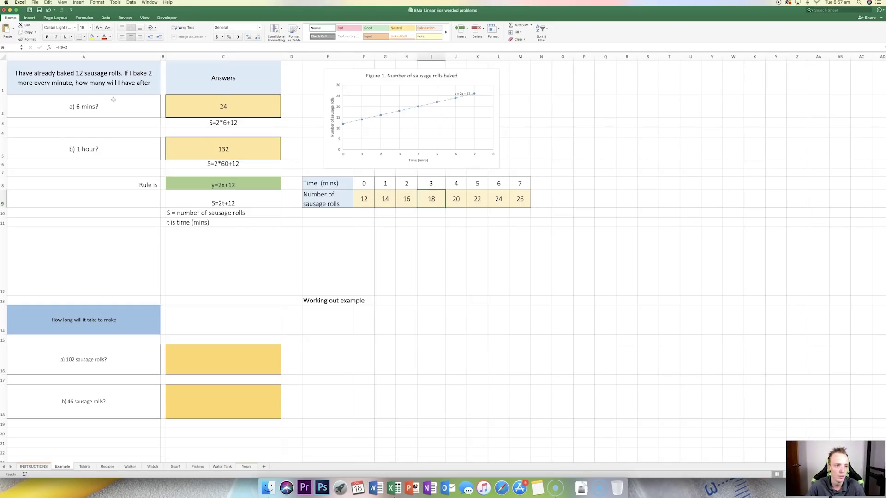
left_click(364, 199)
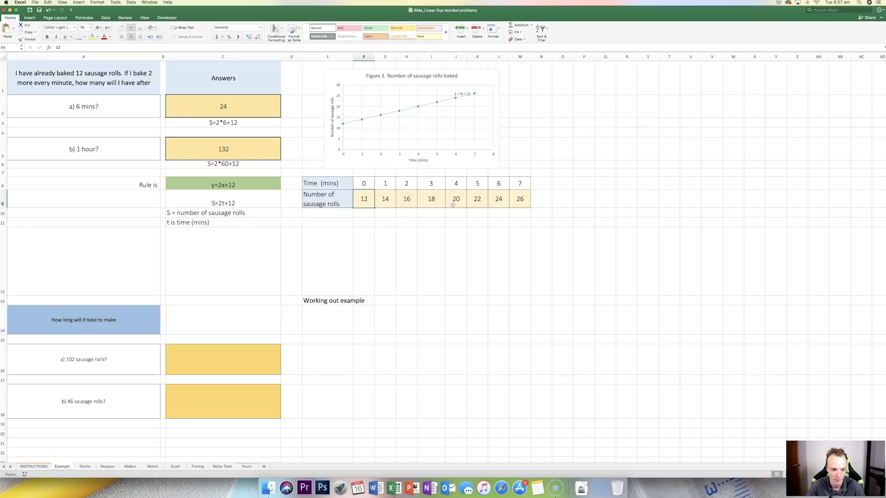
left_click(203, 215)
left_click(189, 223)
left_click(190, 215)
left_click(212, 204)
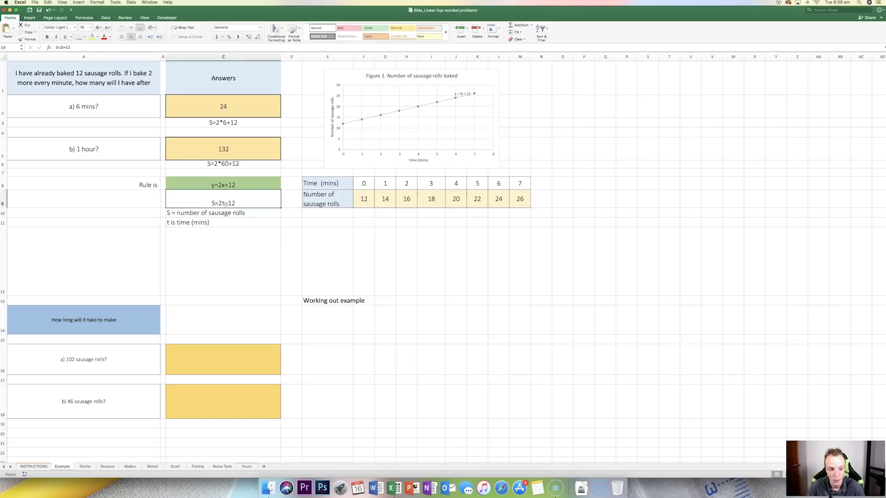
- Replace the equals sign in the C10 definition with "is" so it reads "S is number of sausage rolls"
left_click(176, 213)
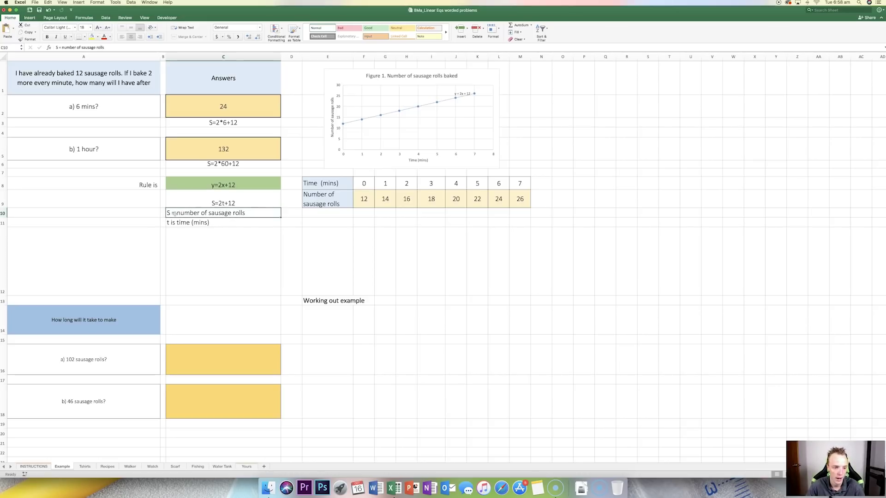
left_click(62, 47)
key("BackSpace")
key("BackSpace")
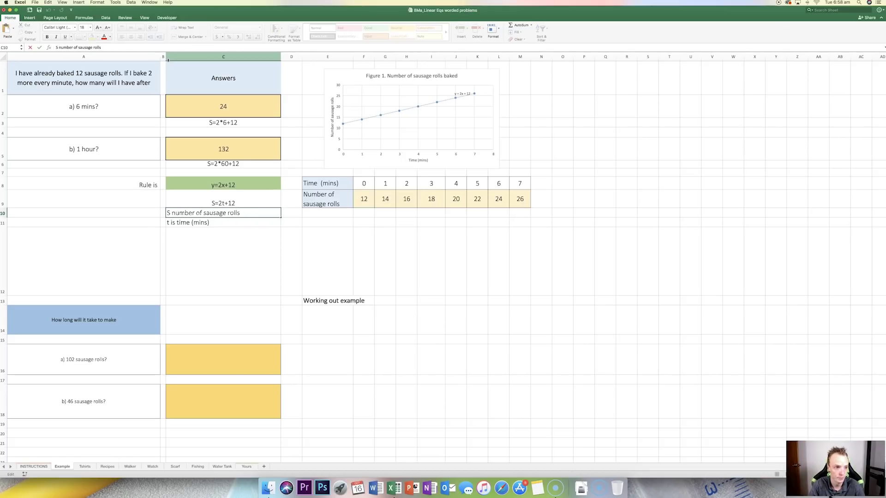
type("is")
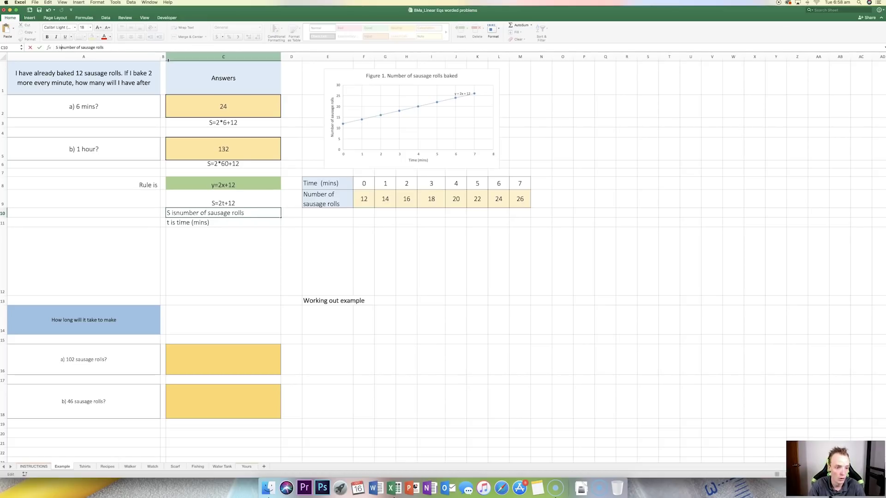
key("Return")
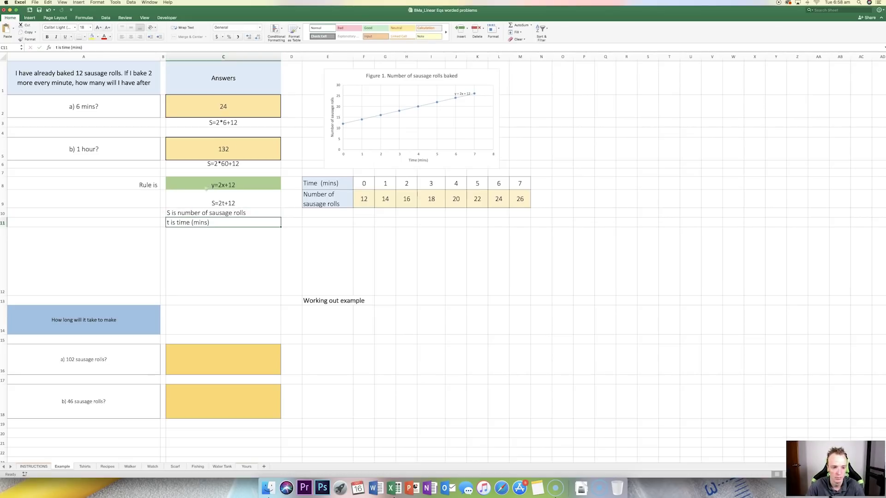
- Write the equation 102=2t+12 in cell E14, below the Working out example heading
left_click(232, 199)
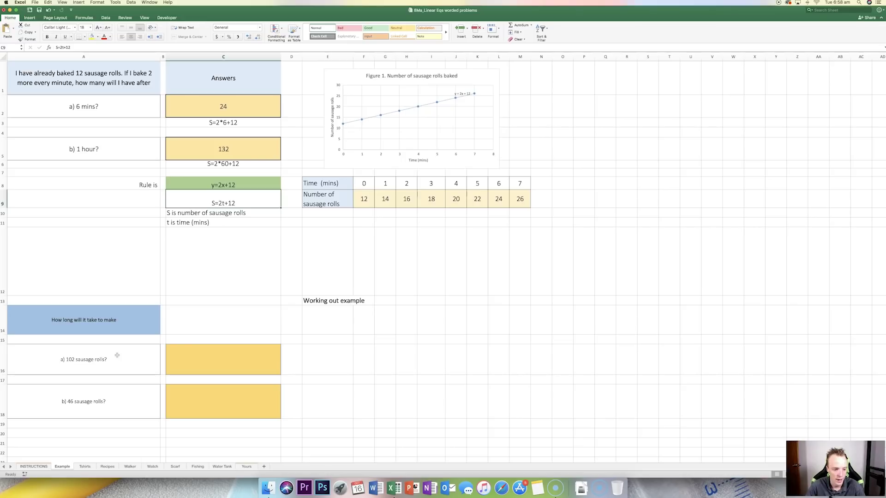
left_click(318, 340)
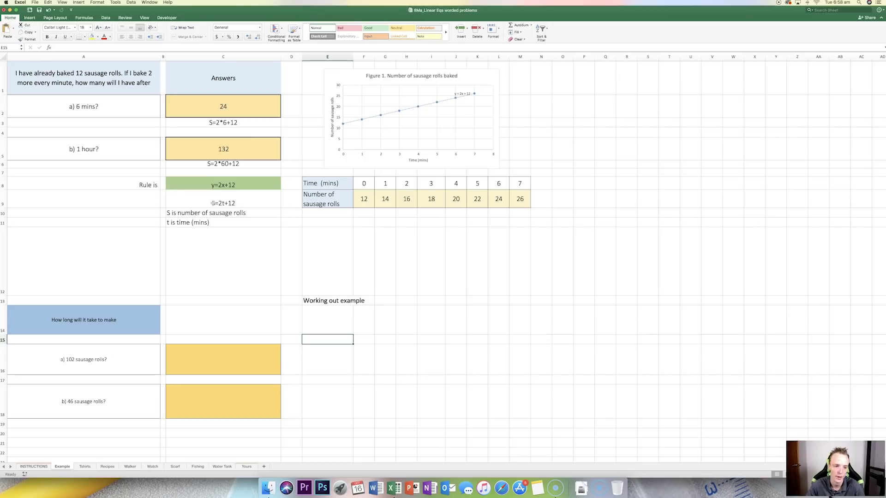
left_click(339, 323)
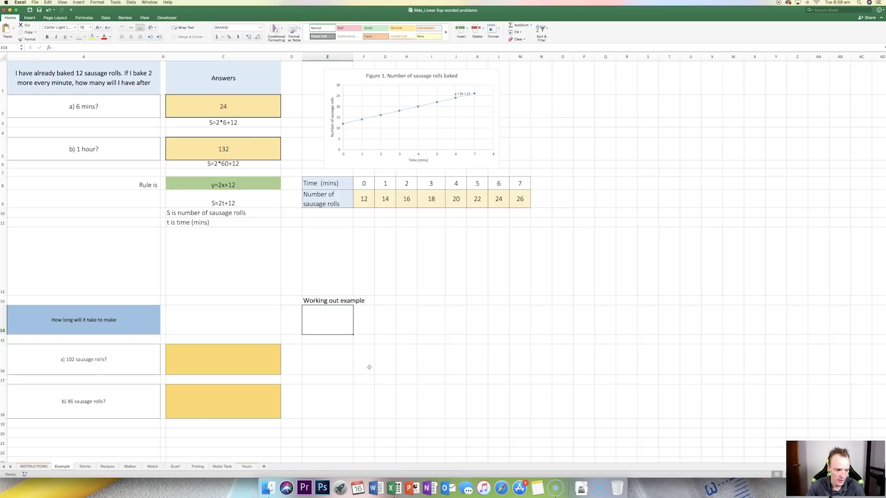
type("102")
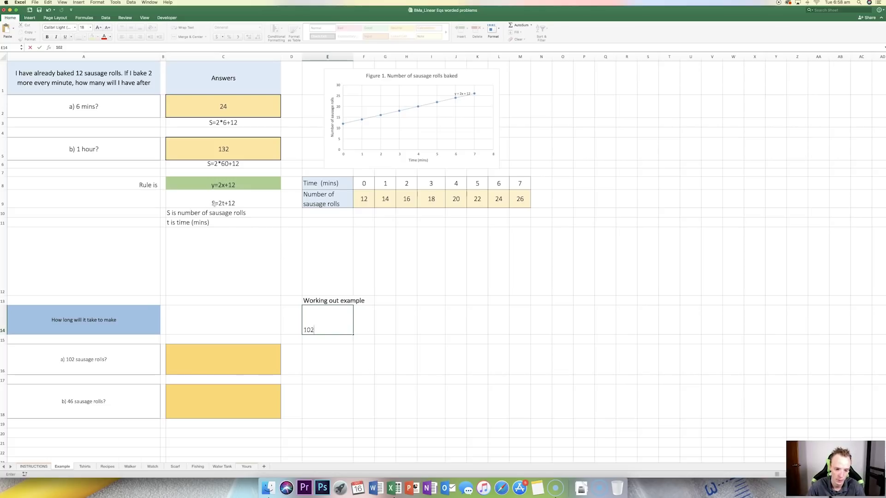
type("=2t+12")
key("Return")
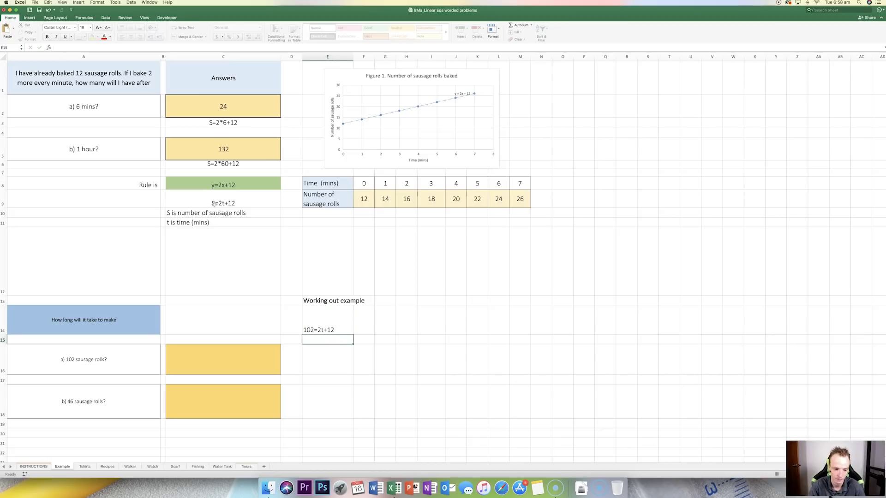
- Add the note "{Subtract 12 from both sides}" in cell F14, beside the equation 102=2t+12
key("Up")
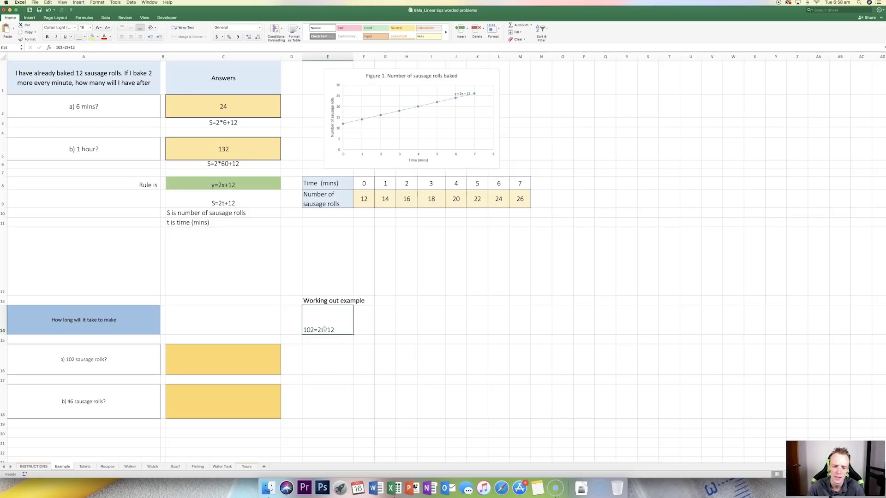
left_click(363, 326)
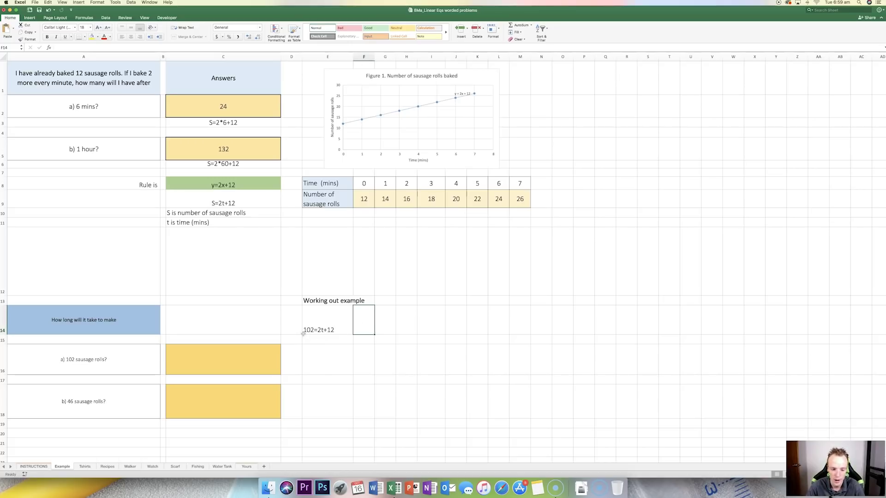
type("Subtract")
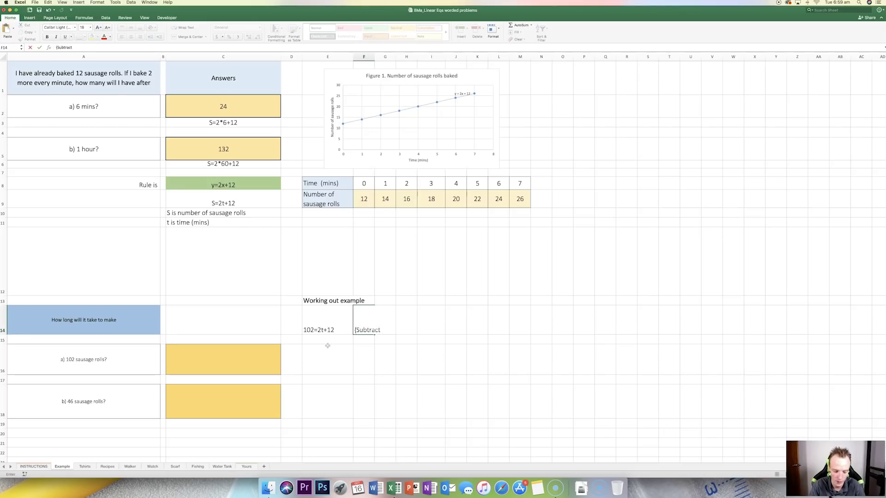
type(" 12 from both sides}")
- Write the simplified equation 90=2t in cell E15, below 102=2t+12
left_click(327, 344)
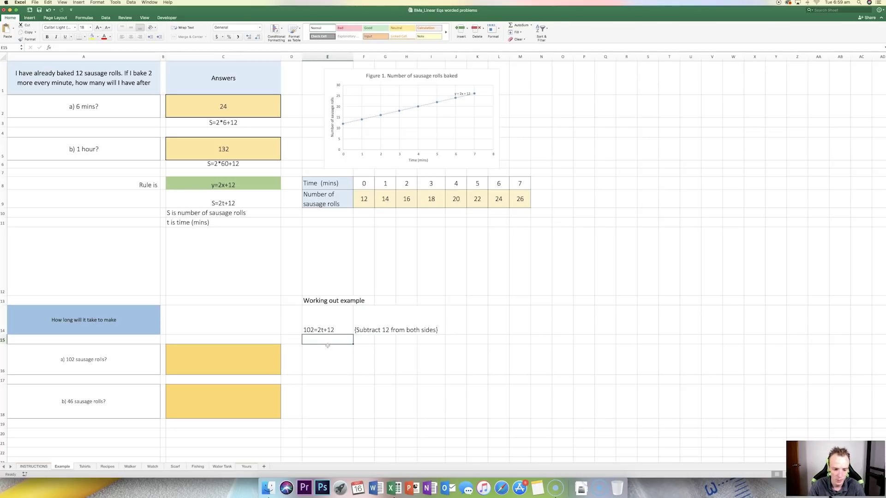
type("90=2t")
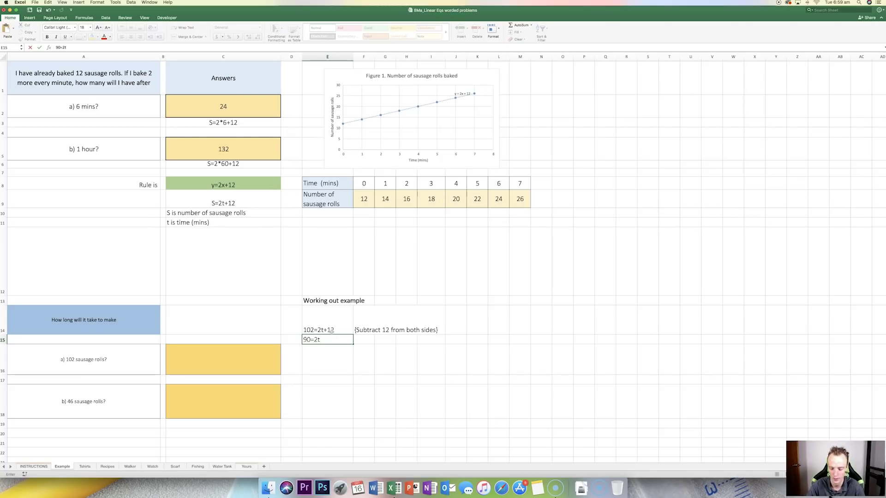
key("Return")
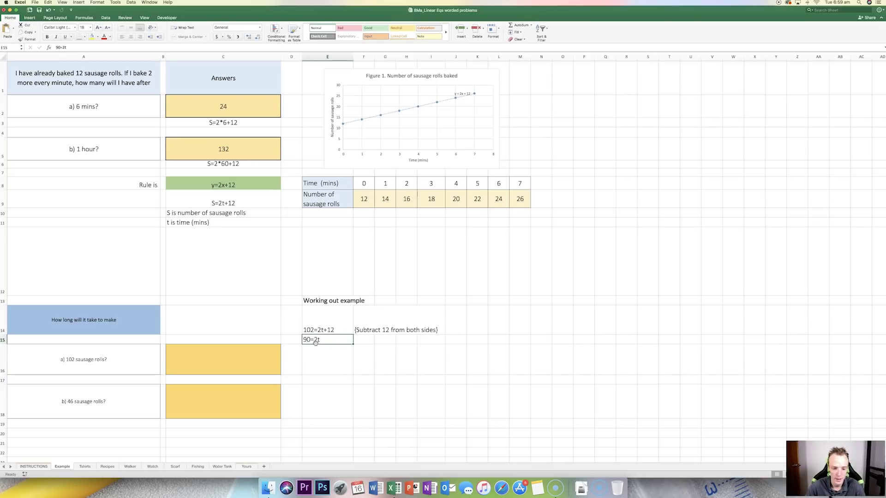
- Add the note "{Divide both sides by 2}" in cell F15, beside the equation 90=2t
left_click(369, 339)
type("{Divid")
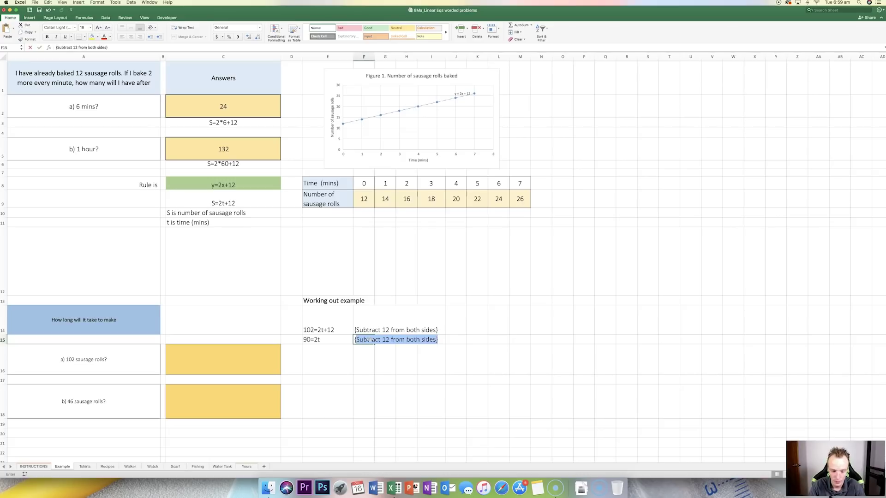
type("e")
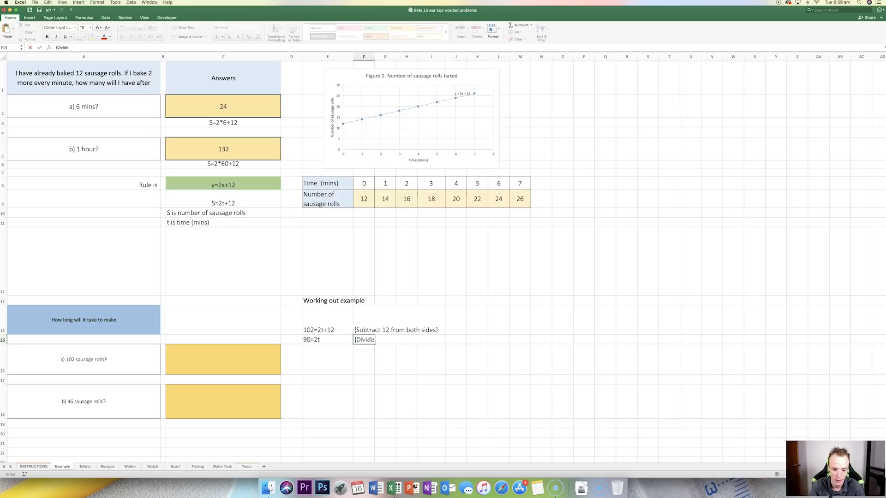
type(" 2")
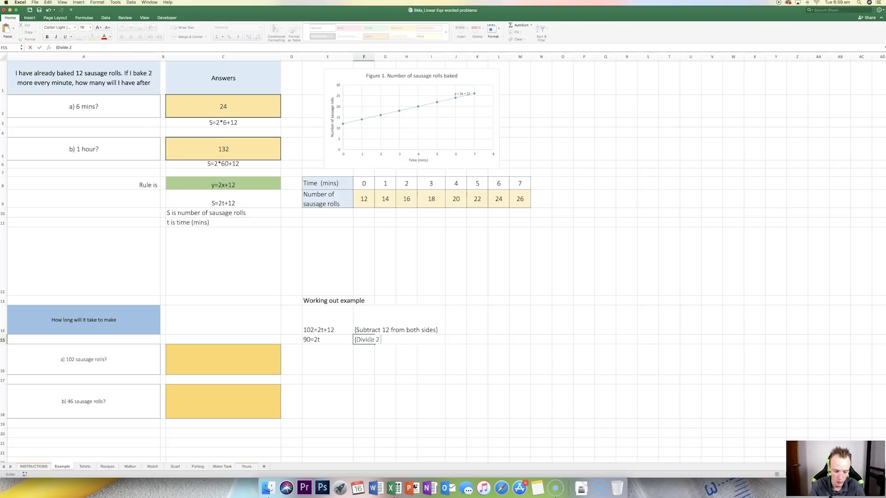
type(" to")
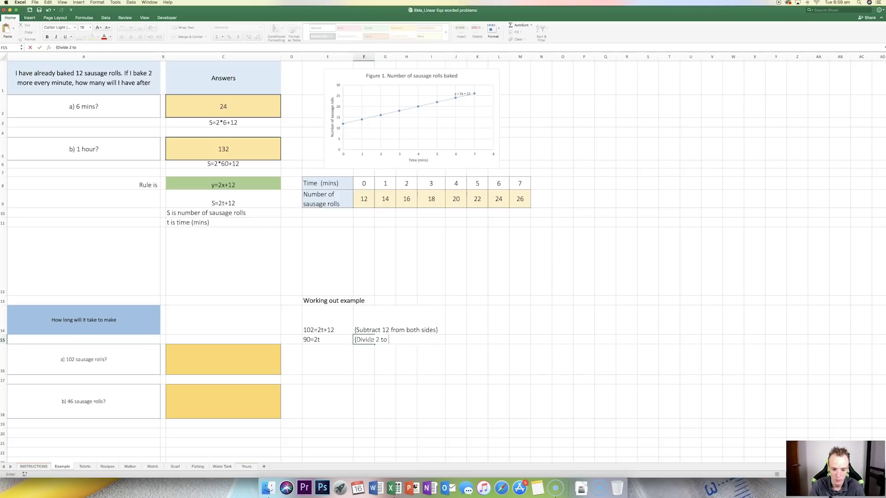
type(" both sid")
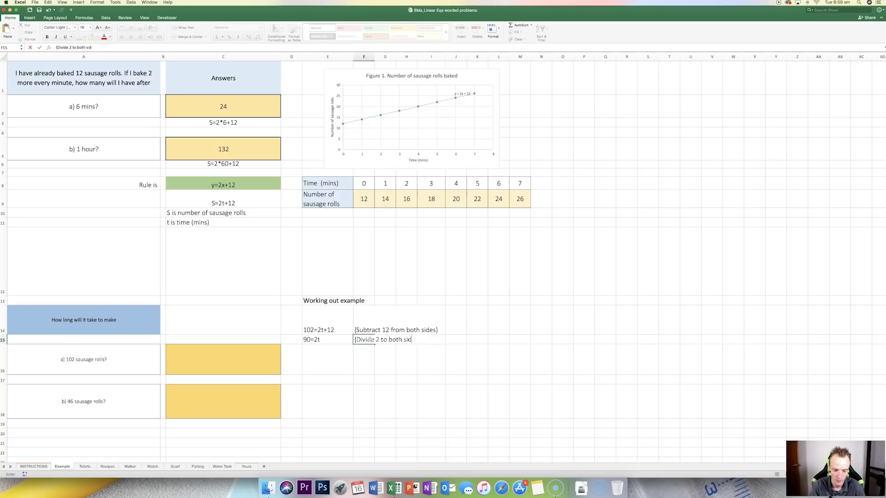
type("i")
key("BackSpace")
key("BackSpace")
key("BackSpace")
key("BackSpace")
key("BackSpace")
key("BackSpace")
key("BackSpace")
key("BackSpace")
key("BackSpace")
key("BackSpace")
key("BackSpace")
key("BackSpace")
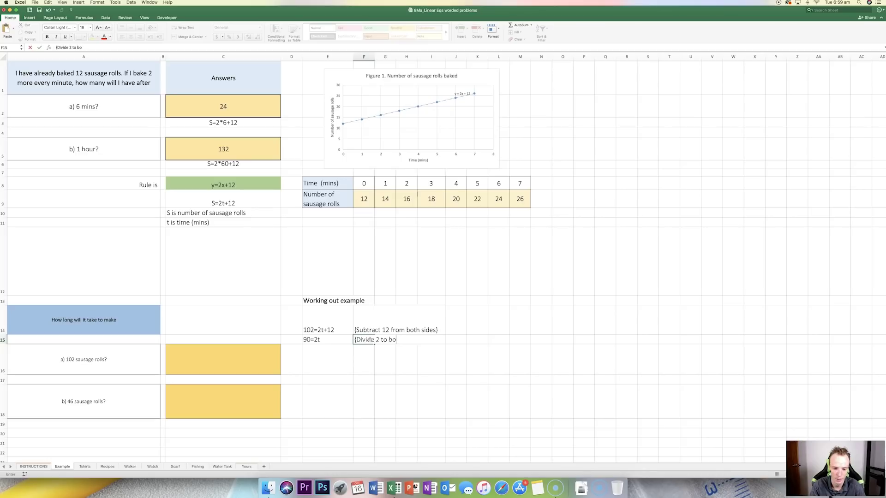
type("both sides by 2")
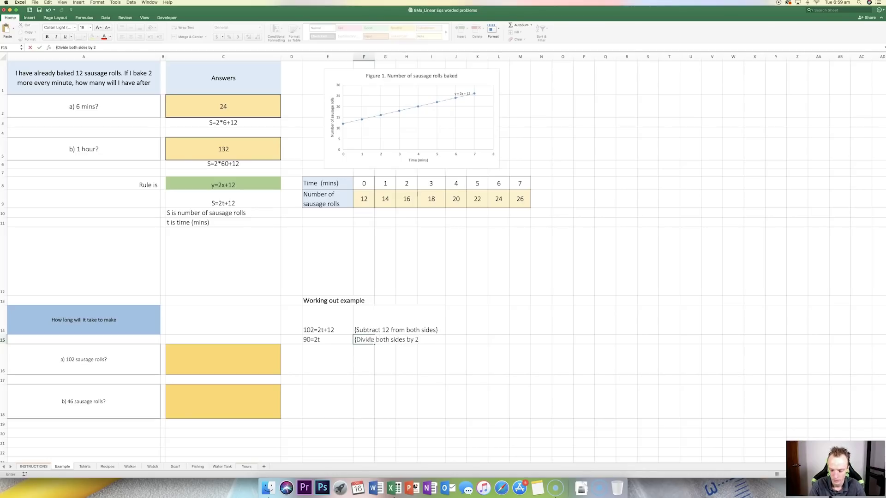
key("Return")
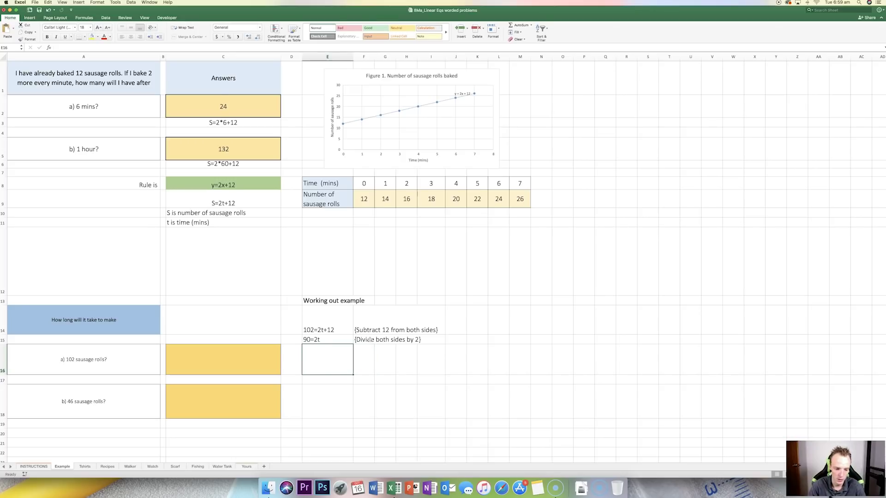
- Write the solution 45=t in cell E16, below 90=2t in the working out example
type("45=")
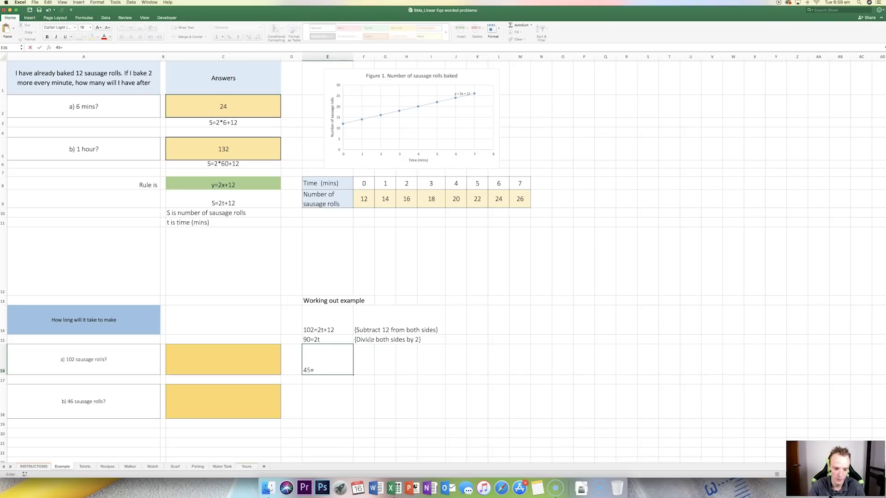
key("Return")
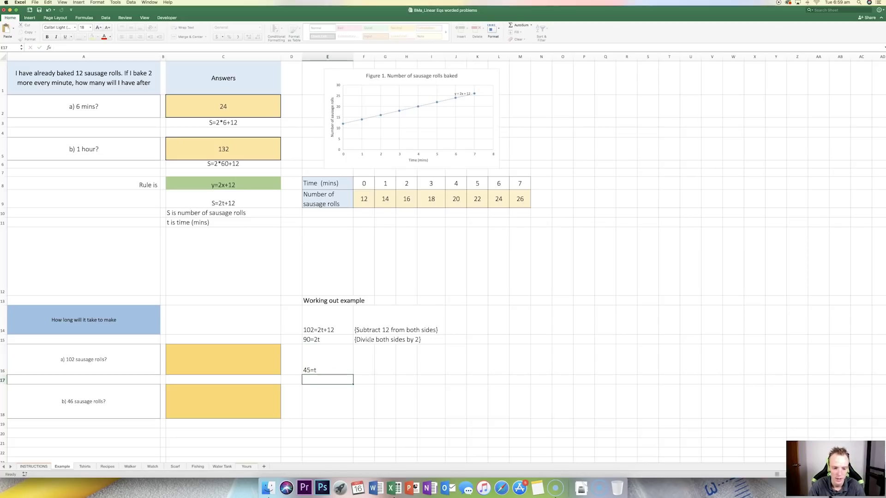
key("Up")
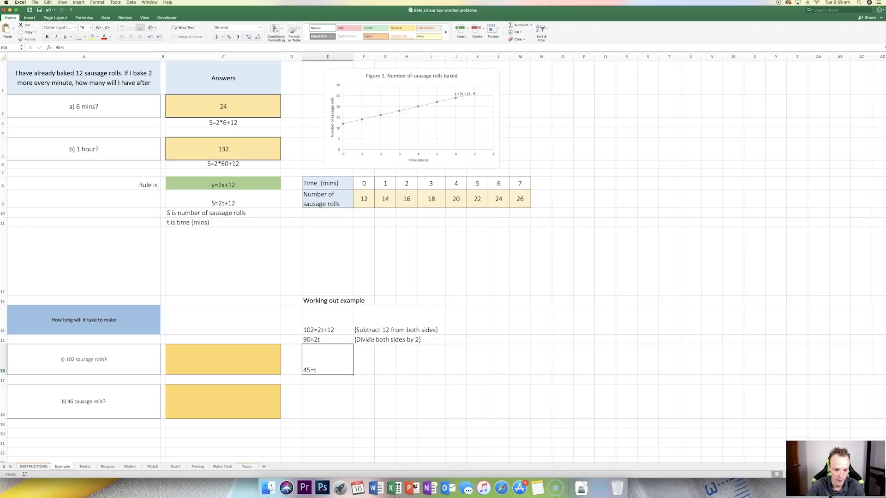
- Write the working t=(102-12)/2 in cell C17, beneath the answer box for 102 sausage rolls
left_click(250, 381)
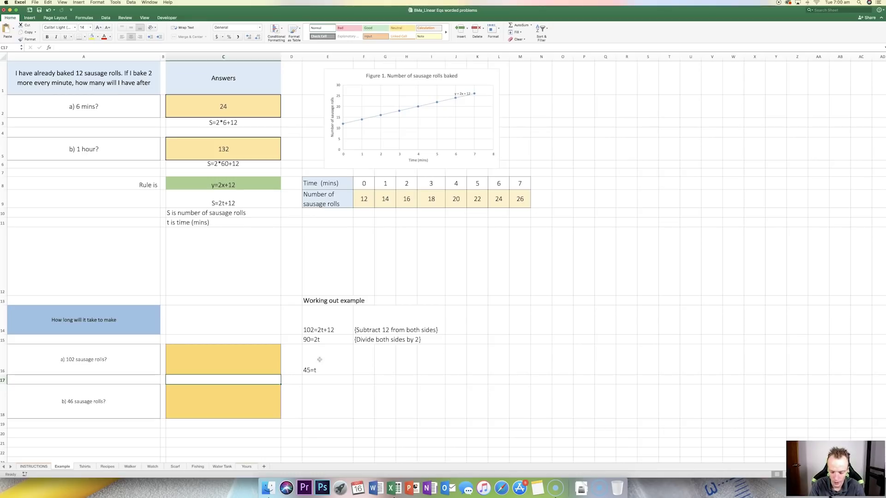
type("t=102")
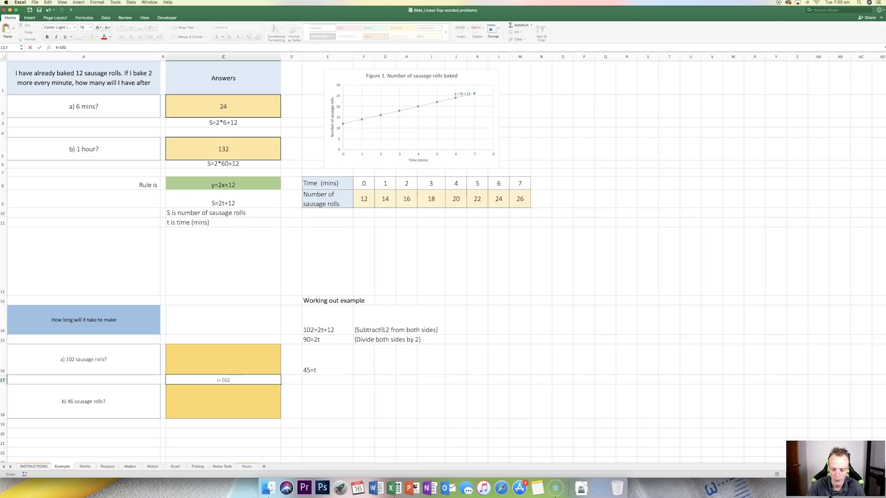
type("-12")
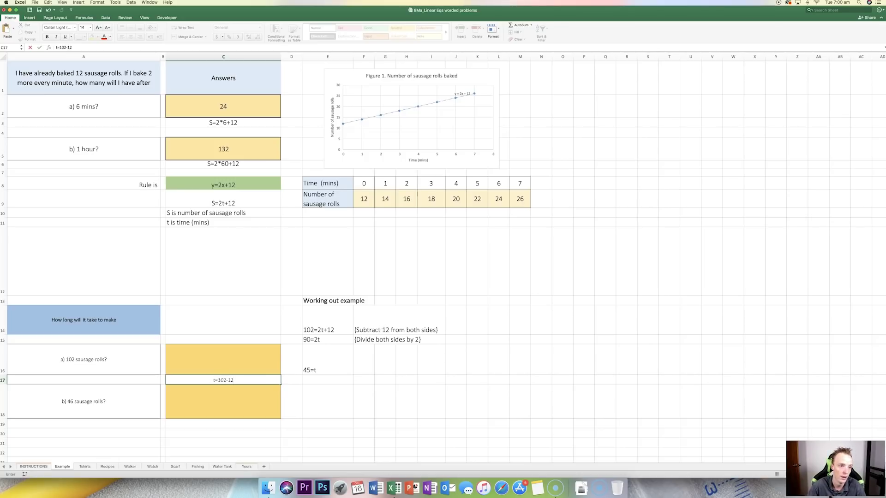
left_click(60, 47)
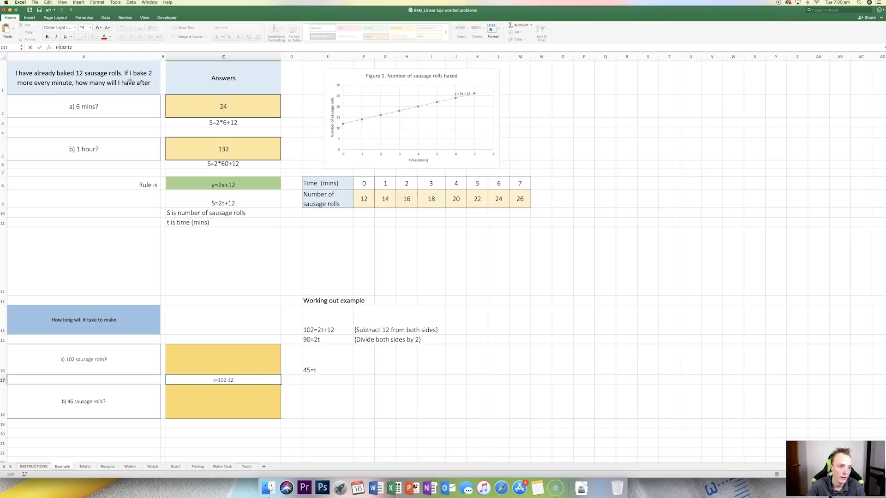
type("(")
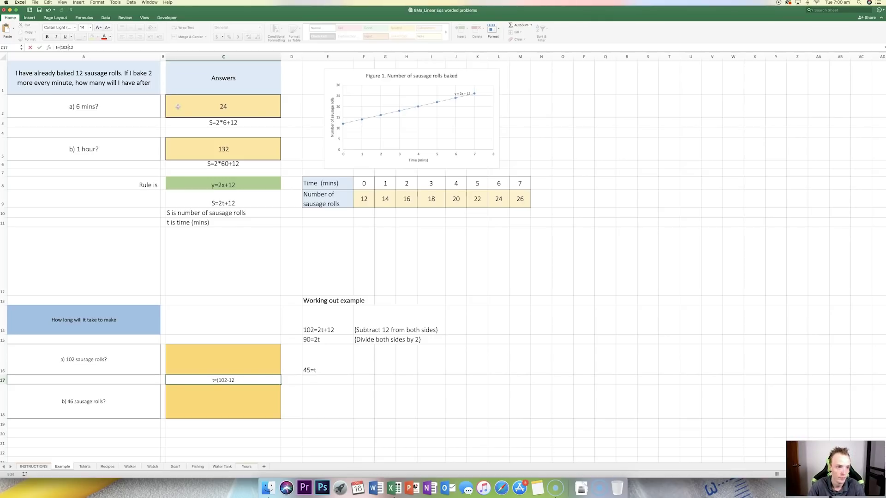
type(")")
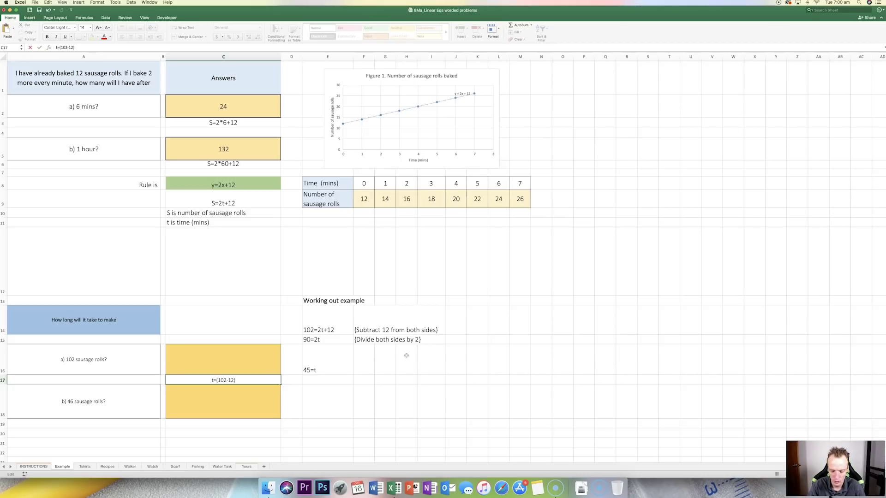
type("/")
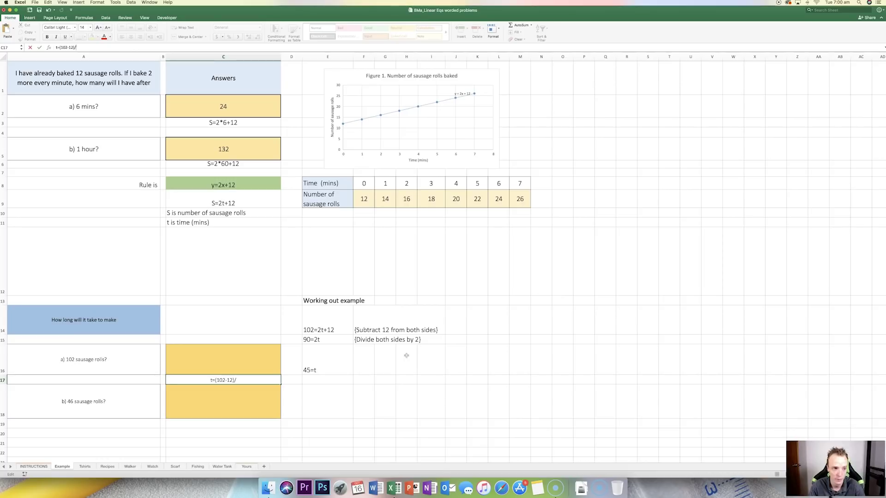
type("2")
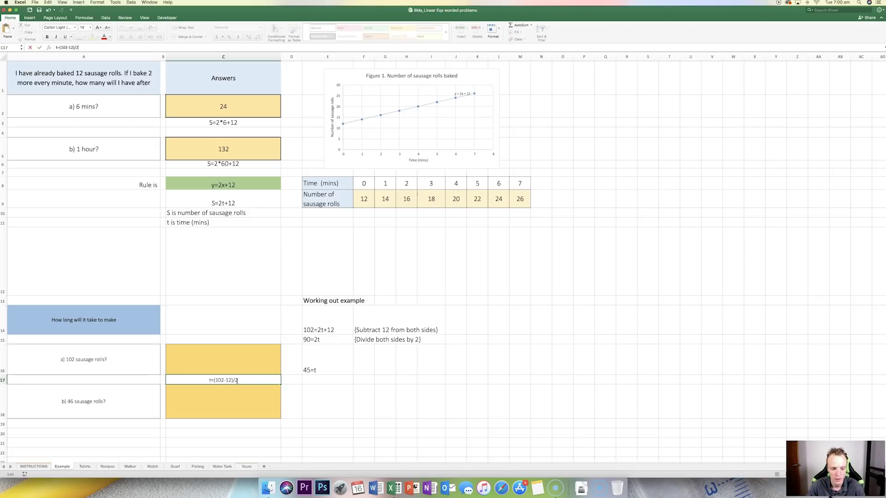
key("Escape")
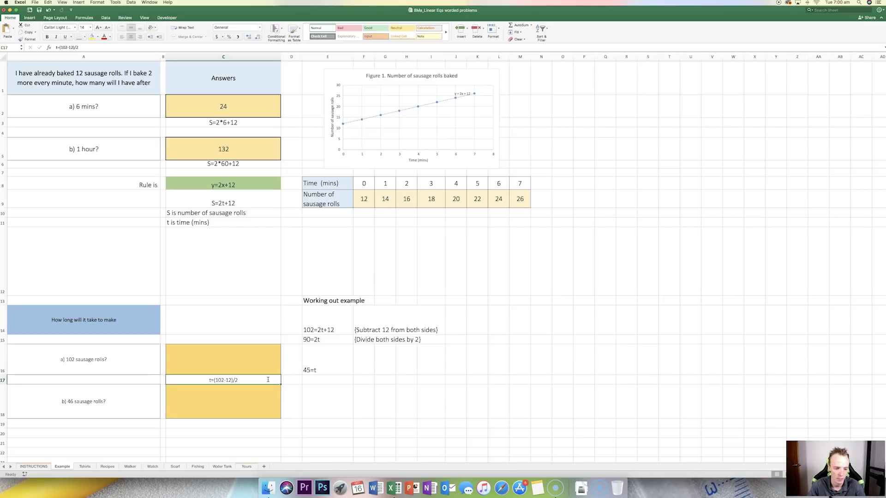
- Calculate the answer for 102 sausage rolls in cell C16 with the formula =(102-12)/2
key("Up")
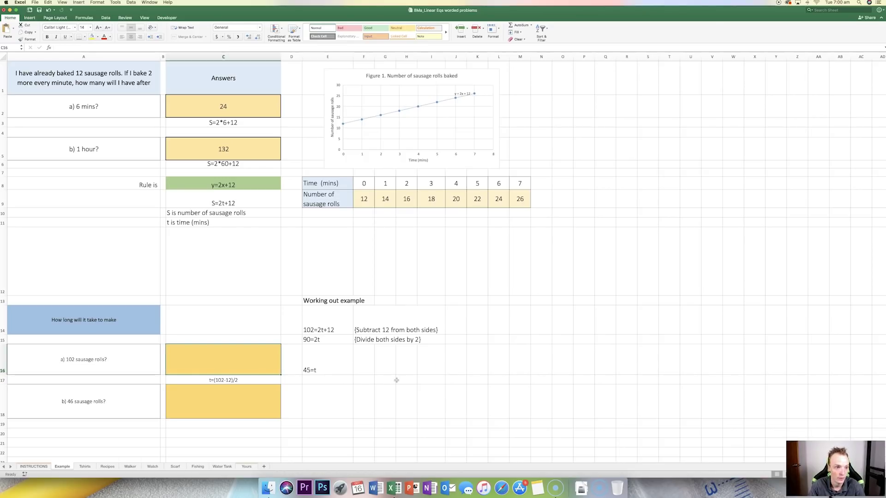
type("=")
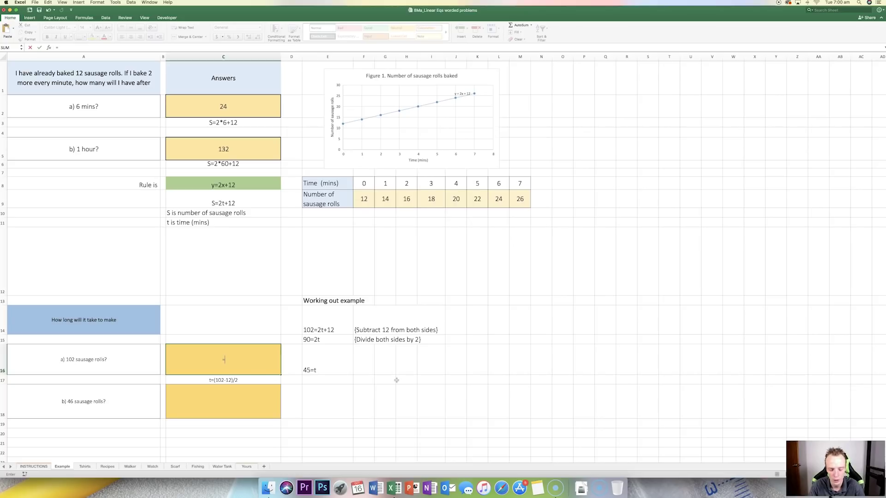
type("(")
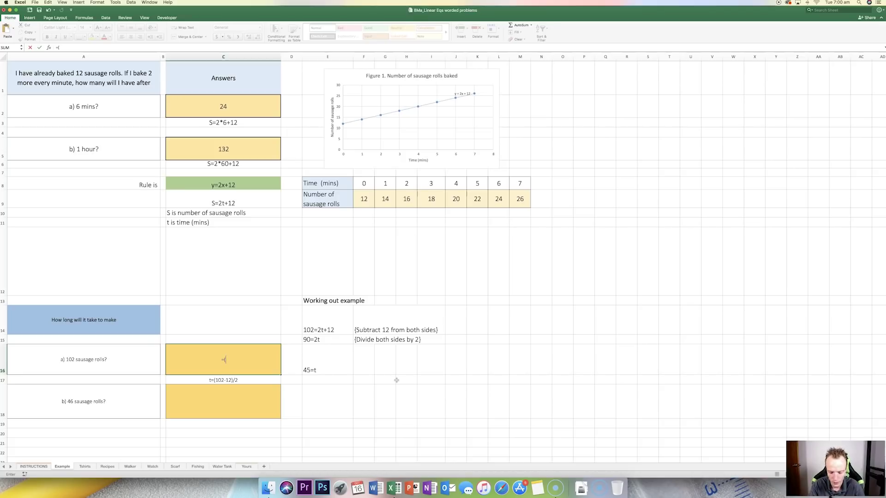
type("102-")
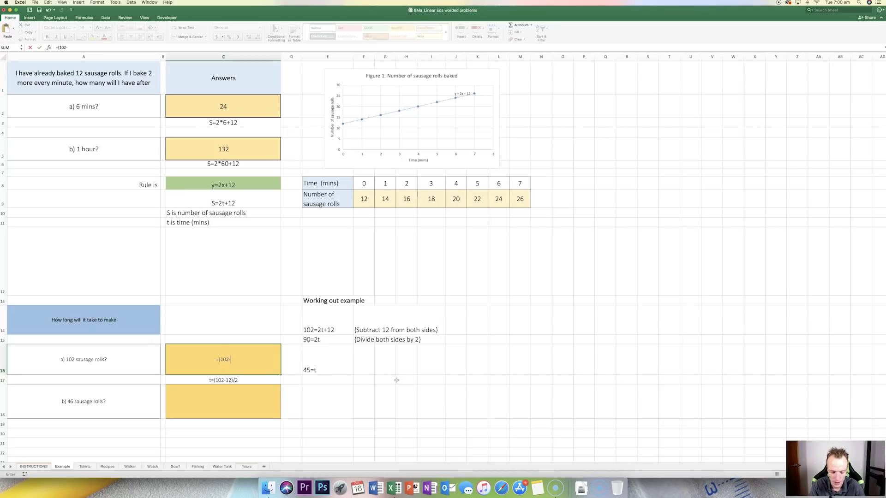
type("12)")
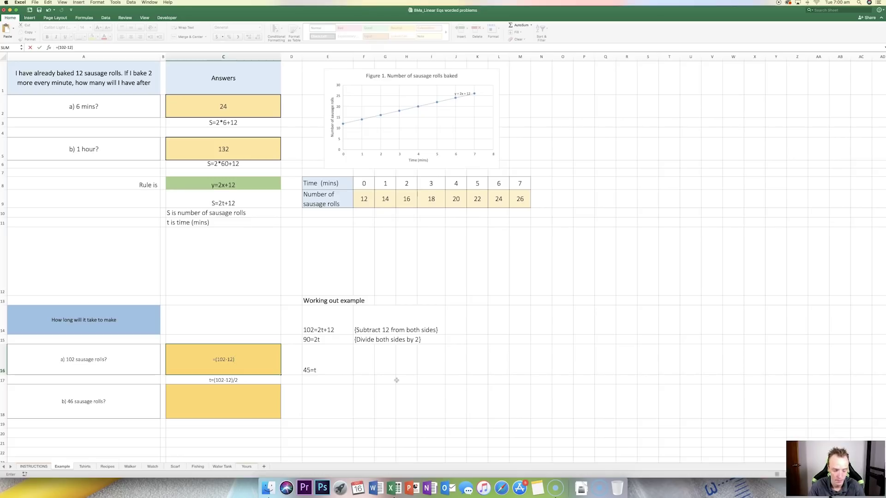
type("/2")
key("Return")
key("Up")
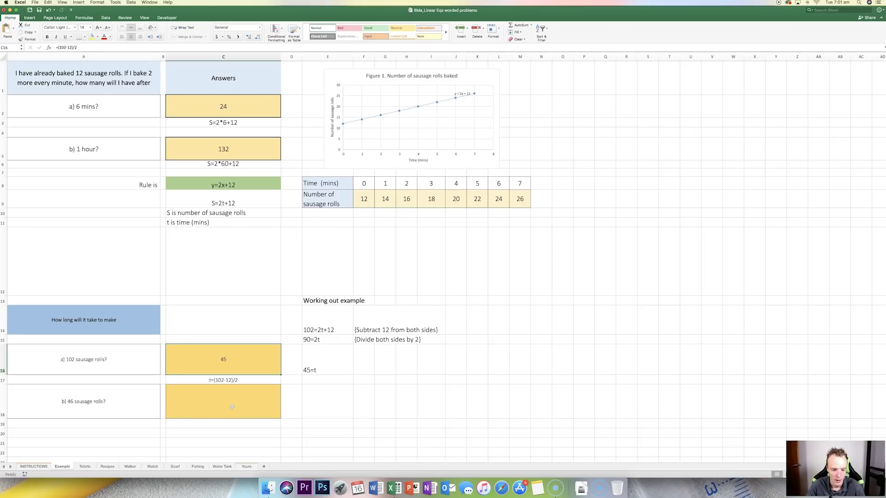
- Write the equation 46=2t+12 in cell E18, in the row of the 46 sausage rolls question
left_click(340, 401)
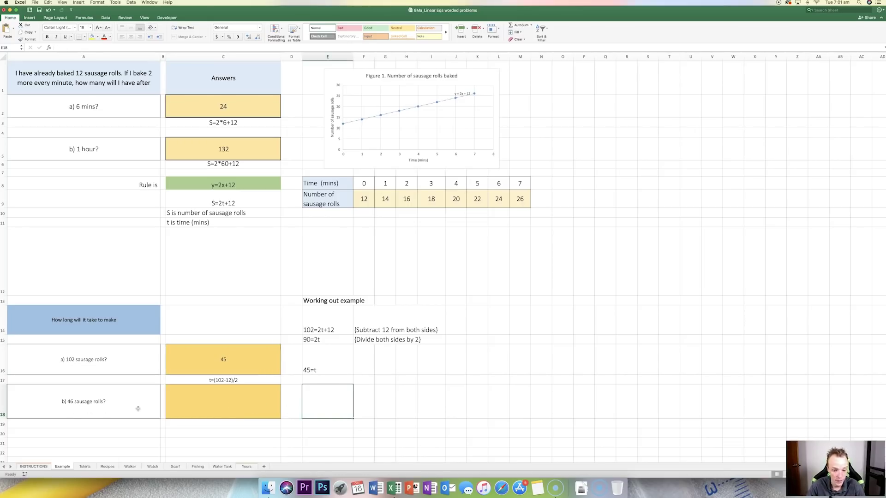
left_click(323, 381)
left_click(332, 401)
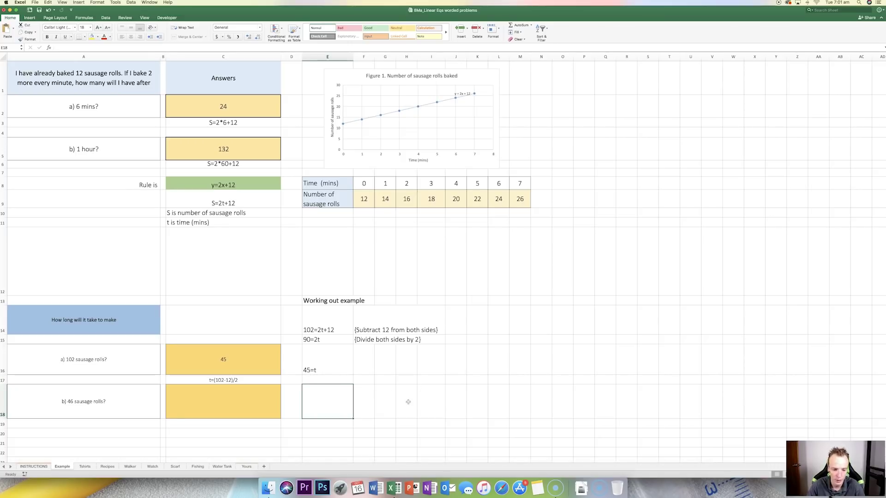
type("102")
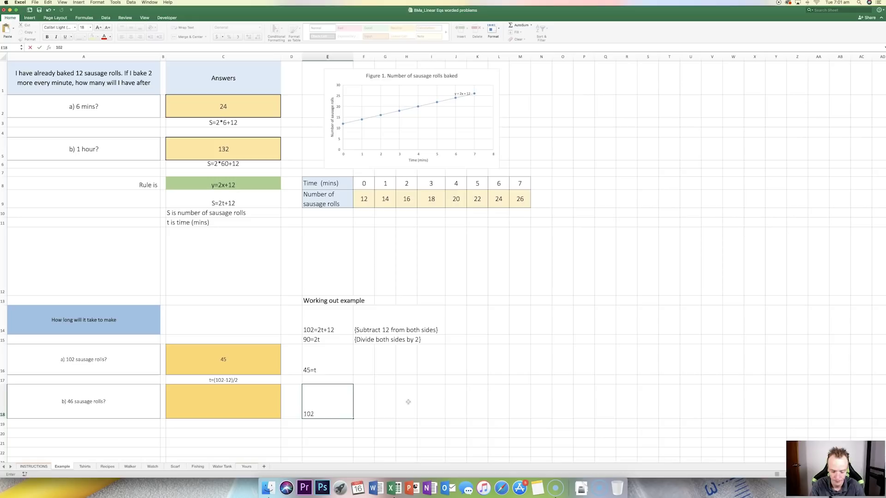
key("BackSpace")
key("BackSpace")
key("BackSpace")
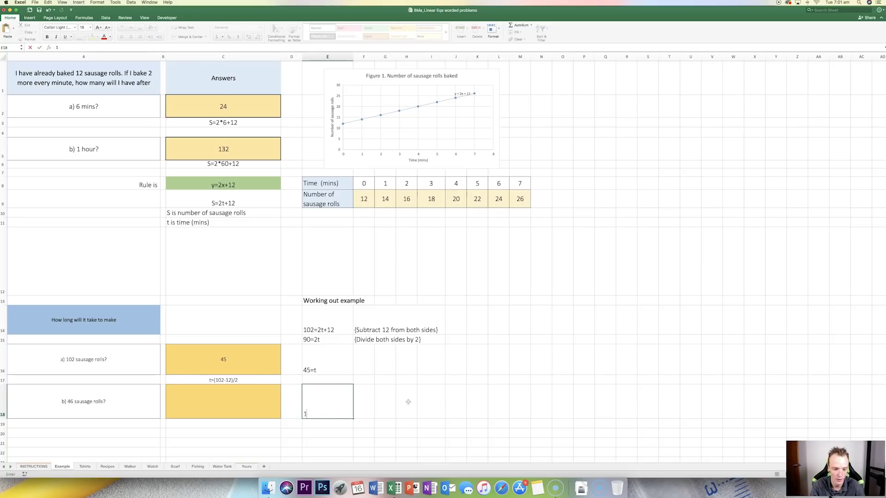
type("46")
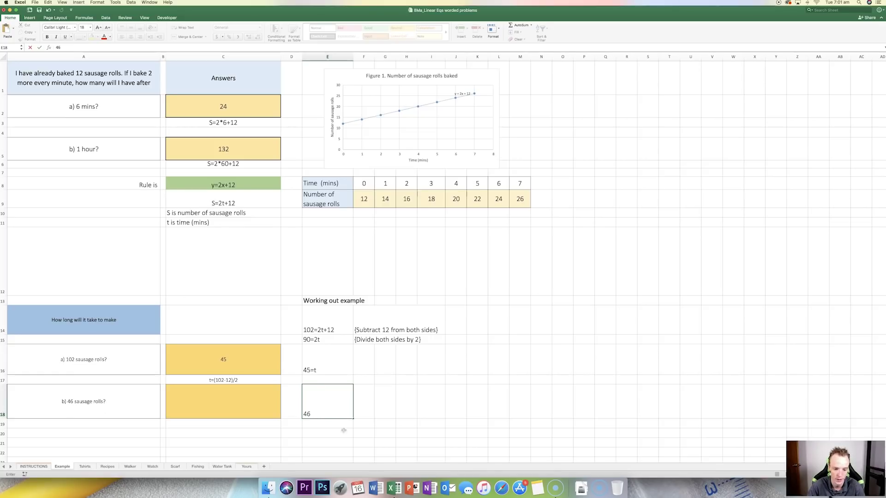
type("=2t+12")
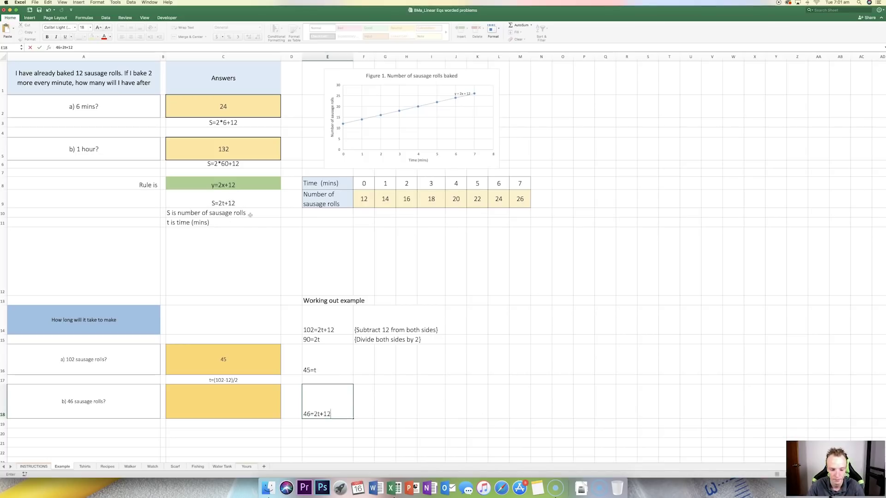
- Add the note "{Subtract 12 from both sides}" in cell F18, beside the equation 46=2t+12
key("Tab")
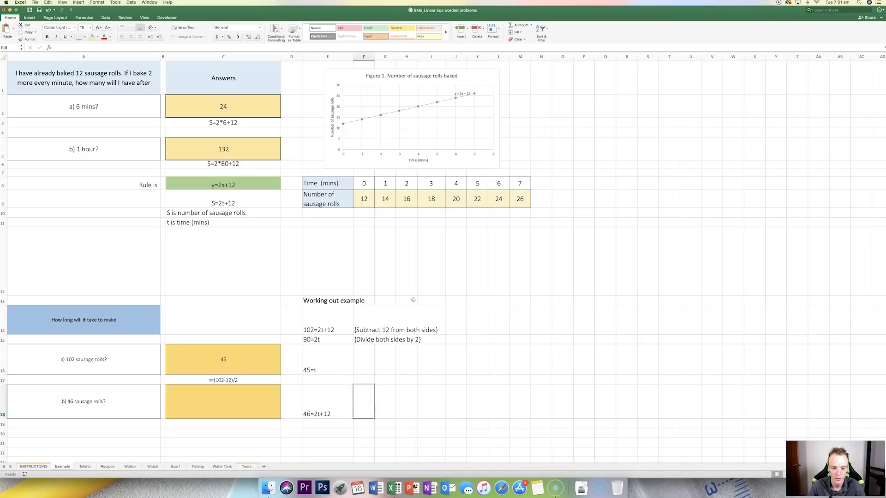
type("{Subtract 12 from both sides}")
key("Return")
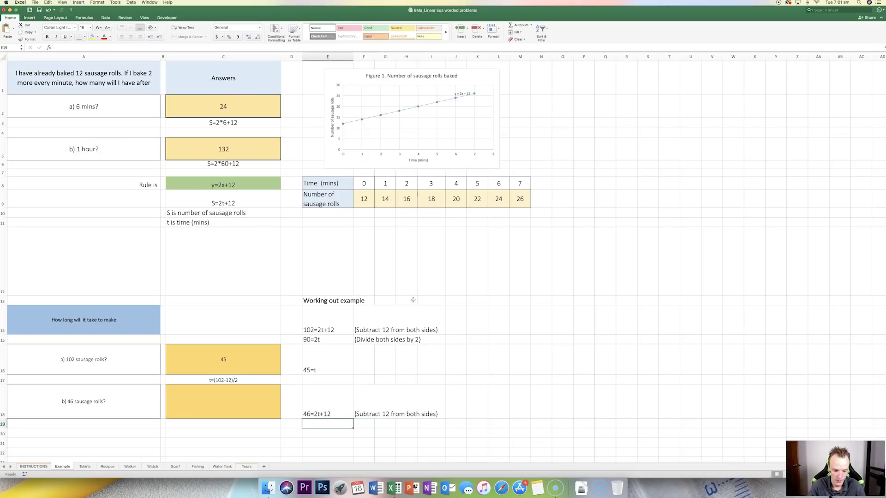
- Complete the working for 46 sausage rolls with 34=2t in E19, the note "{Divide both sides by 2}" in F19, and 17=t in E20
type("34=")
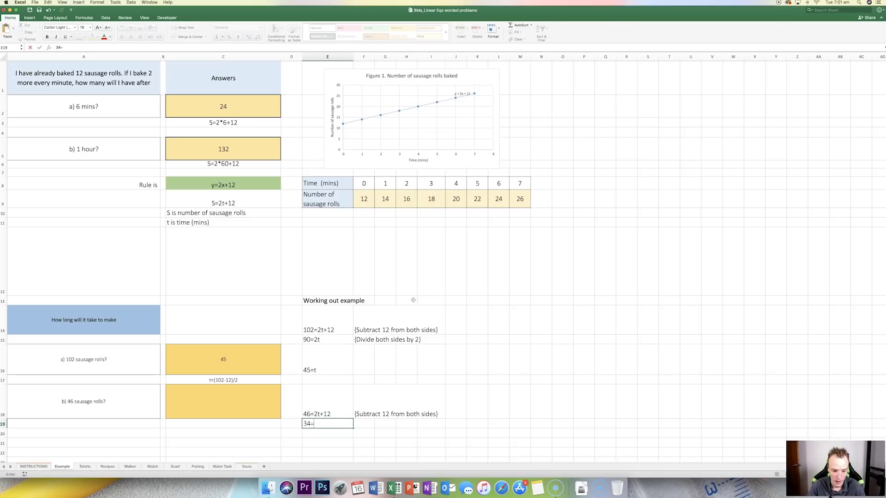
type("2t")
key("Tab")
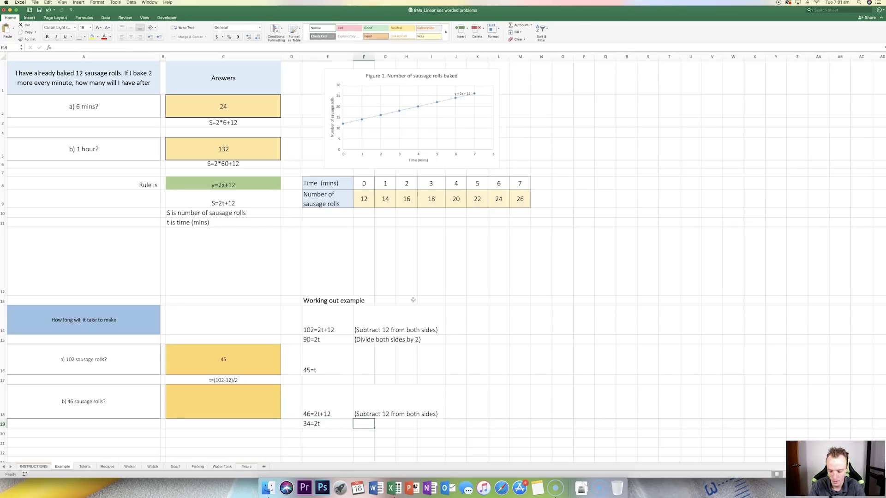
type("{")
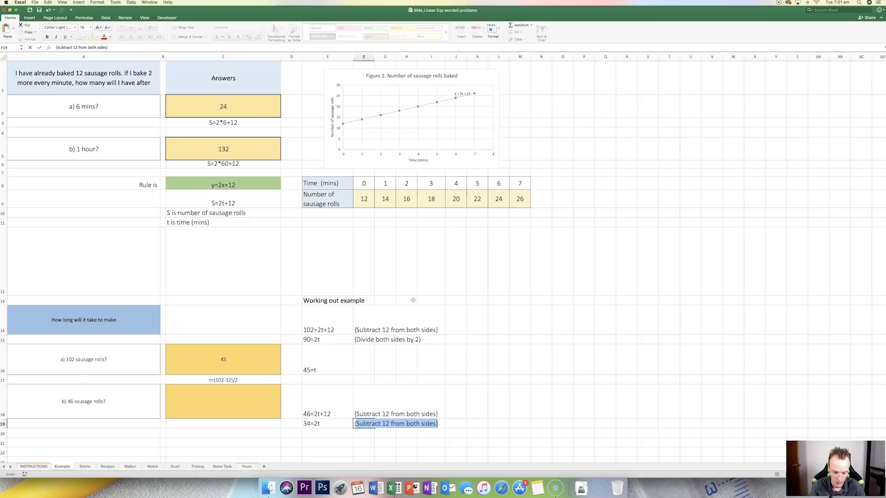
type("Divide both sides by 2")
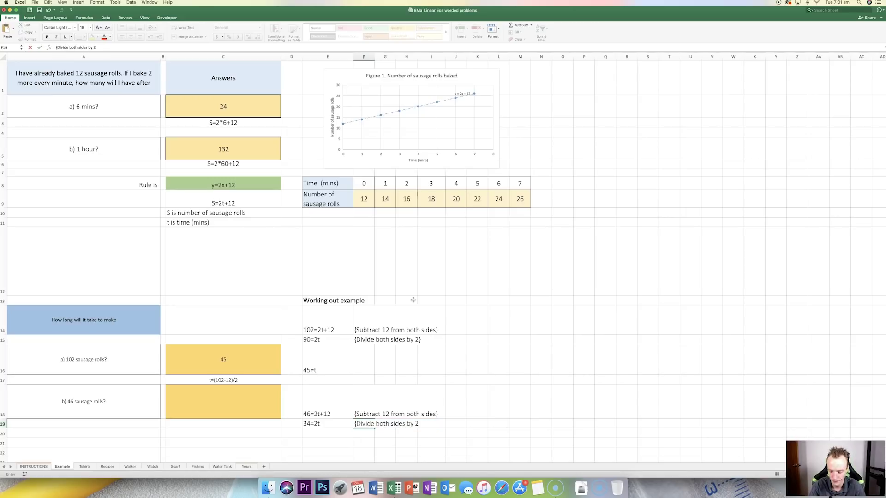
key("Return")
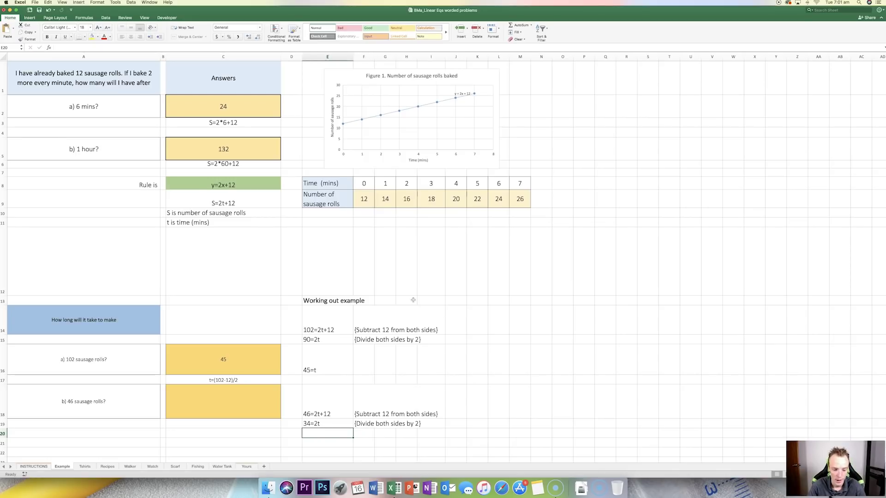
type("17")
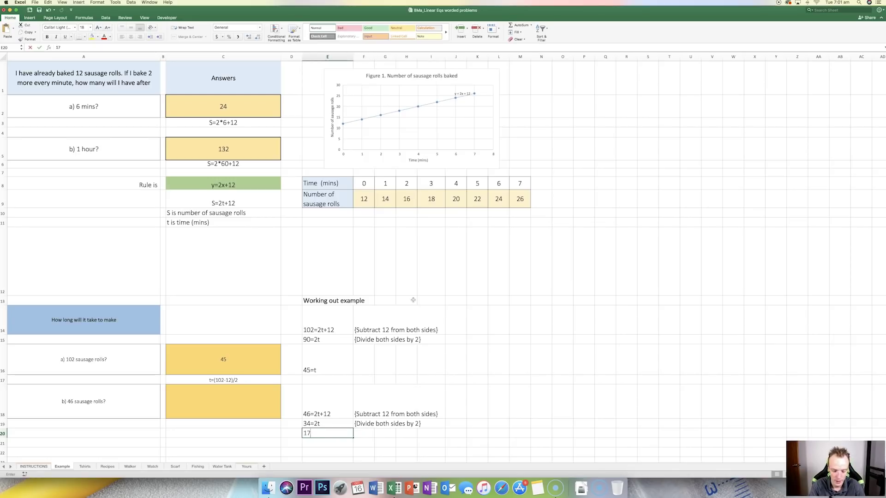
type("=t")
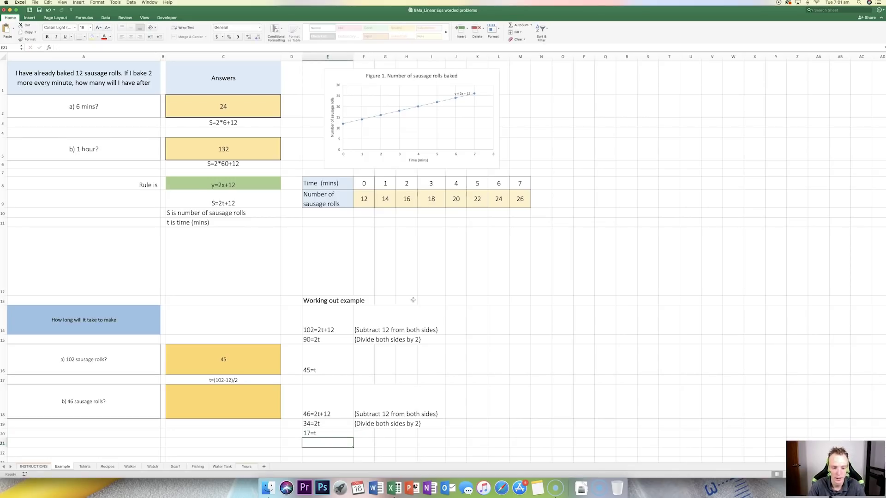
- Write the working t=(46-12)/2 in cell C19, beneath the answer box for 46 sausage rolls
key("Left")
key("Left")
key("Left")
key("Up")
key("Right")
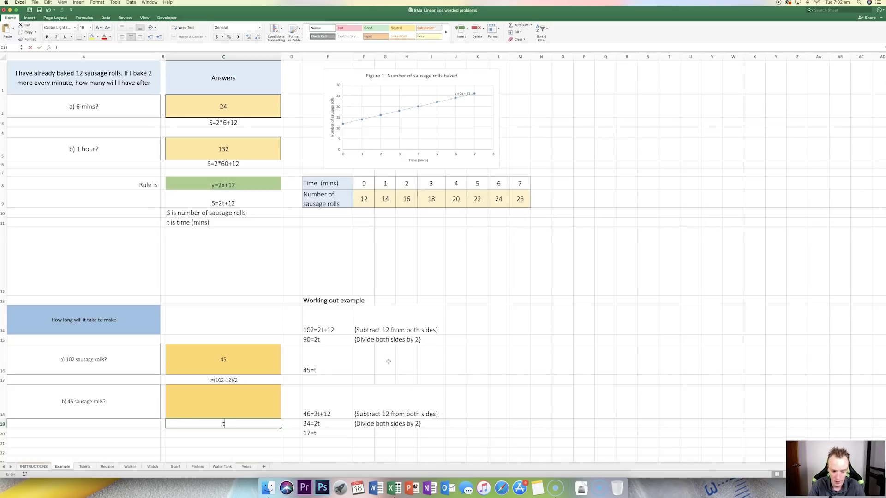
type("=")
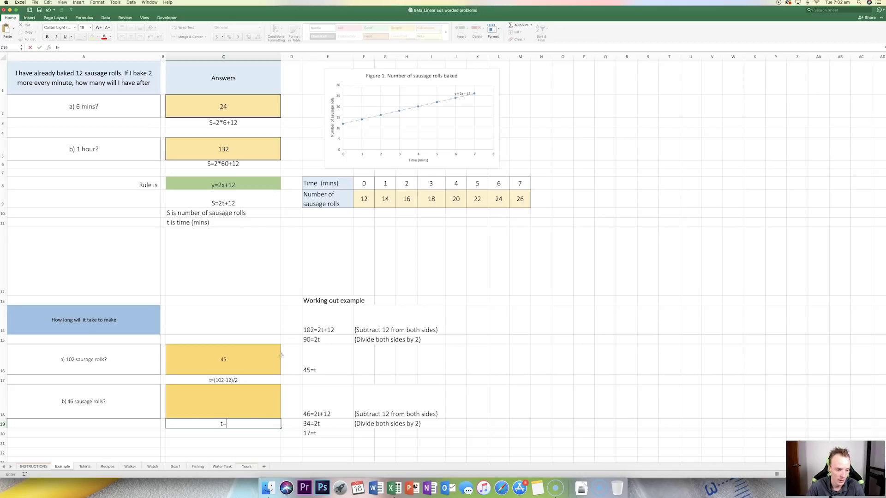
type("46")
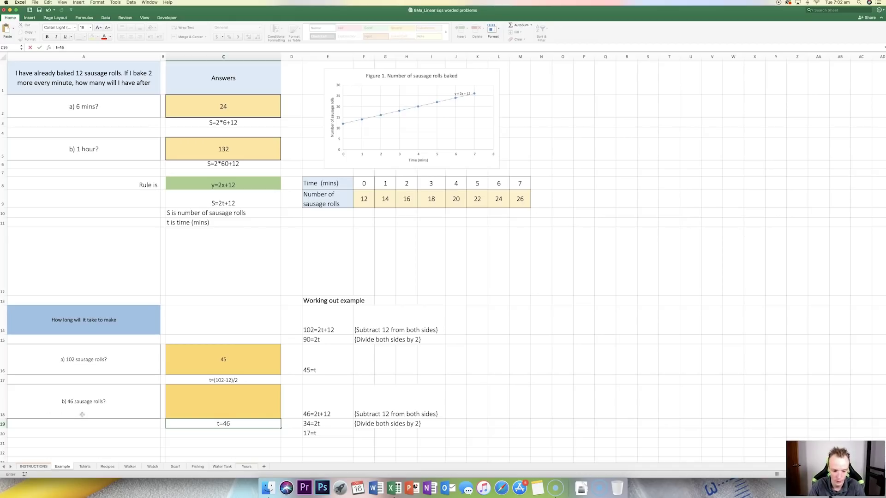
left_click(61, 48)
type("(46")
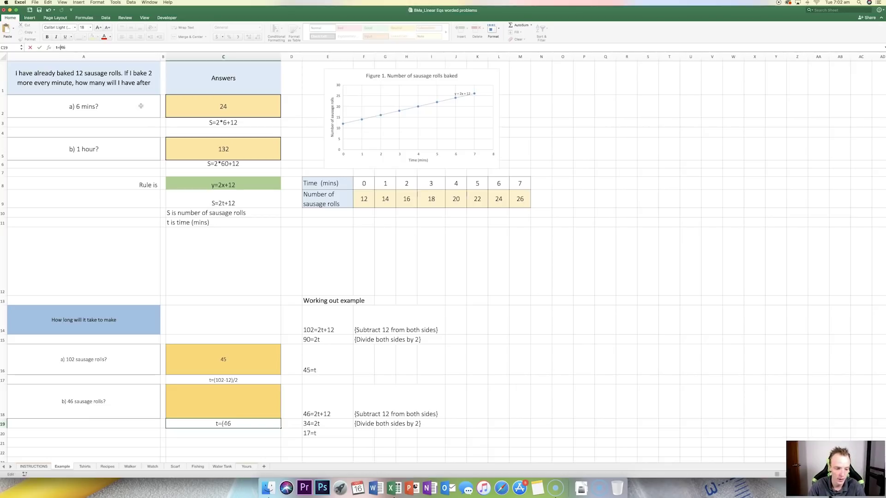
type("-")
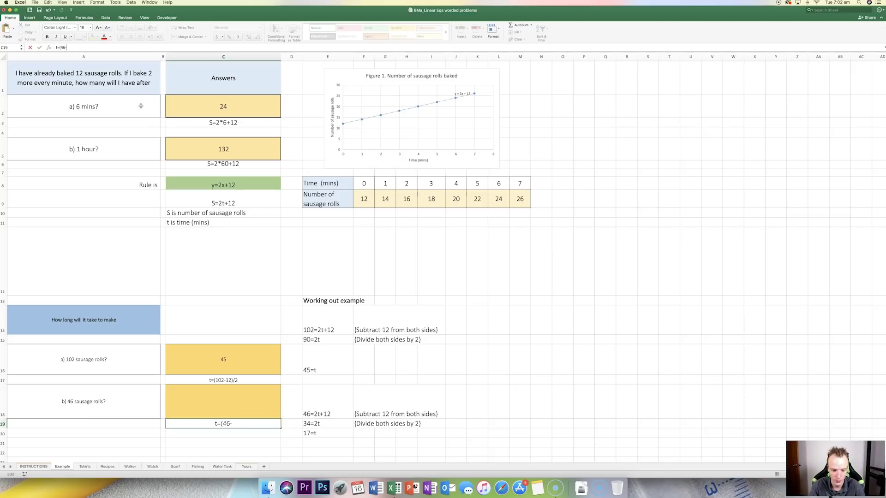
type("12")
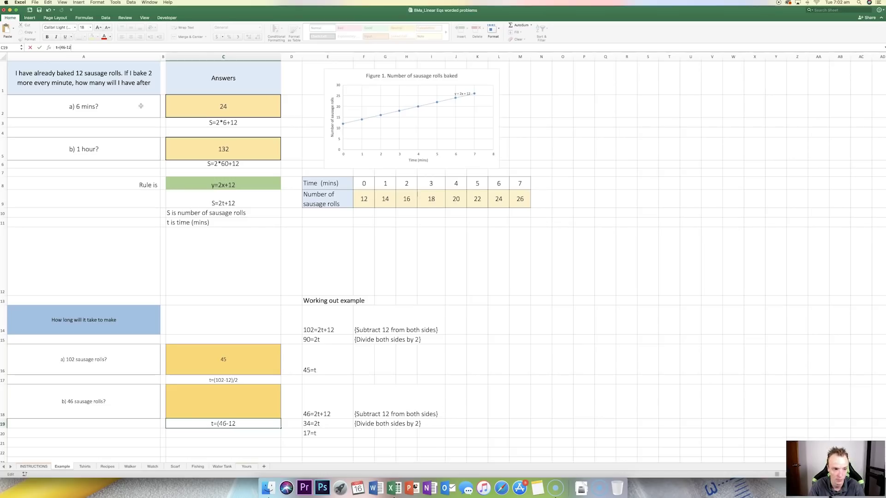
type(")")
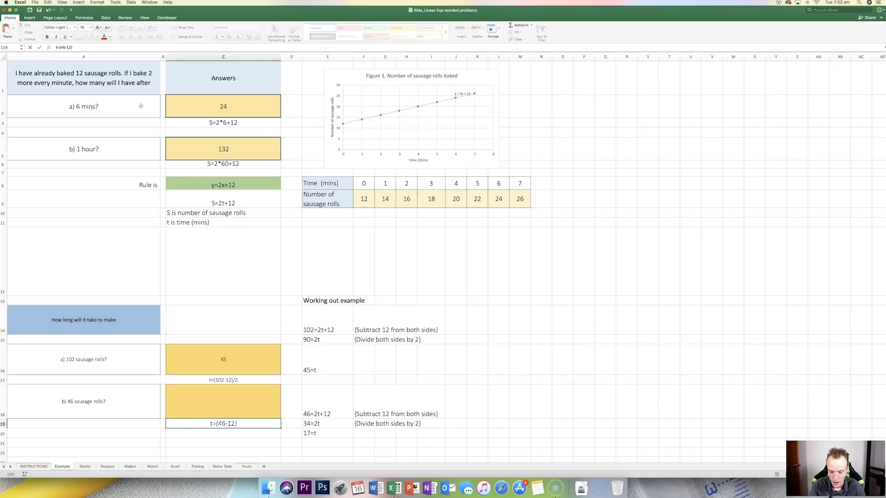
type("/2")
key("Return")
- Calculate the answer for 46 sausage rolls in cell C18 with the formula =(46-12)/2
key("Up")
key("Up")
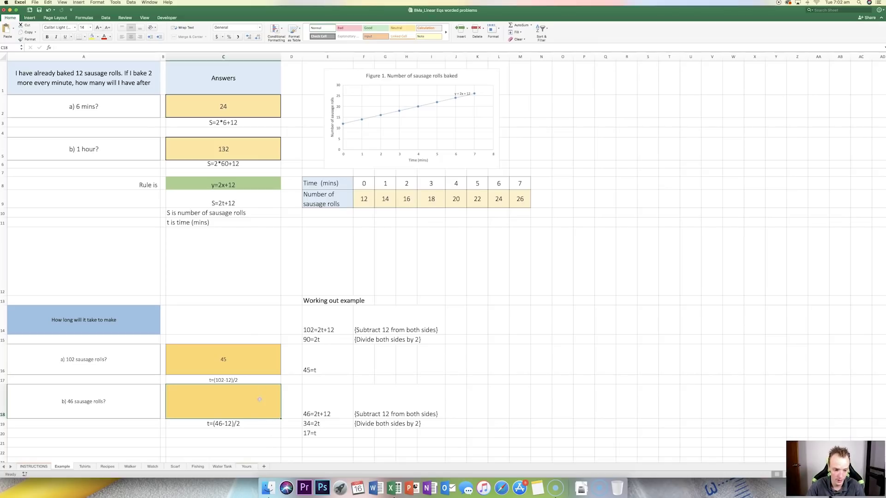
left_click(323, 403)
left_click(277, 402)
type("=")
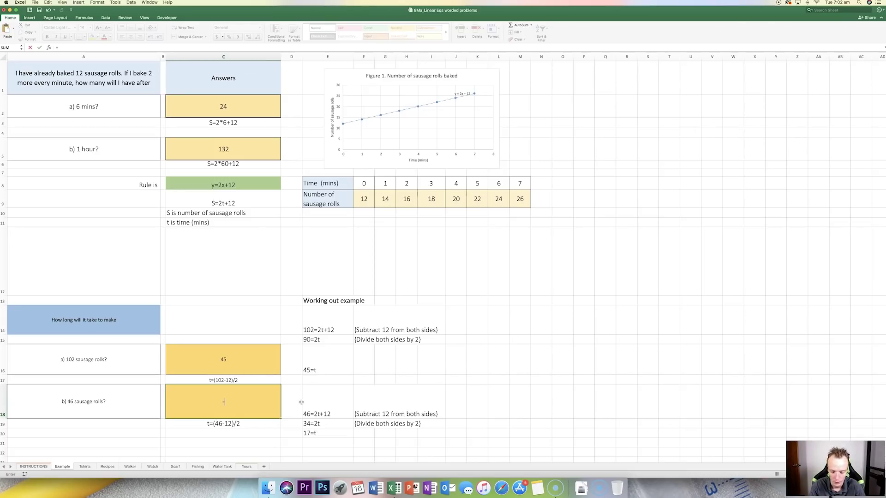
type("(46-12)")
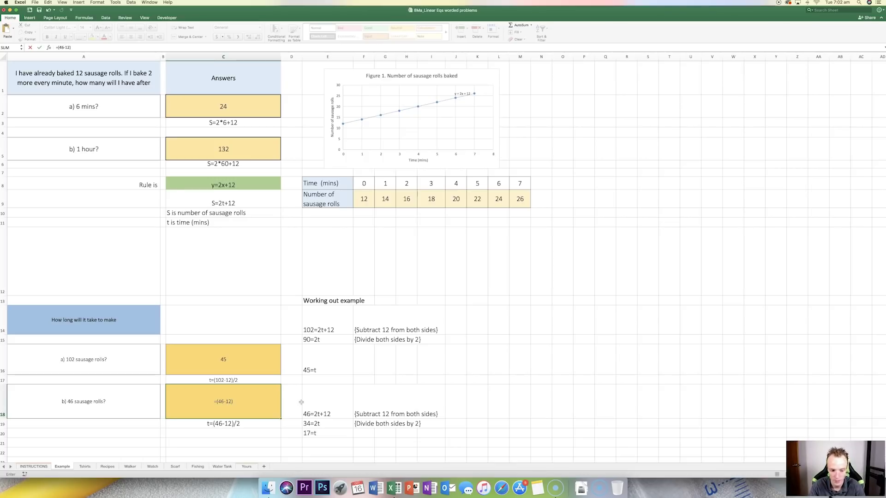
type("/2")
key("Return")
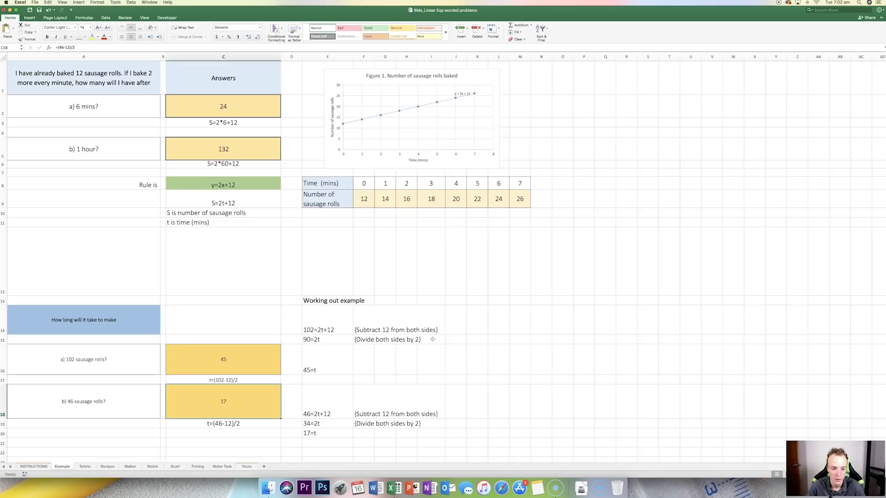
- Review the working-out example, the written workings and the answer formulas for the 102 and 46 sausage rolls questions
left_click(392, 329)
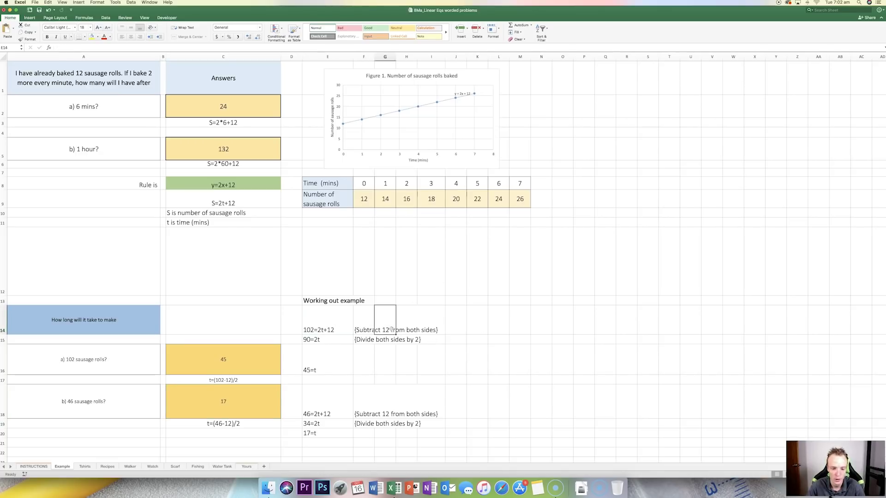
left_click(325, 356)
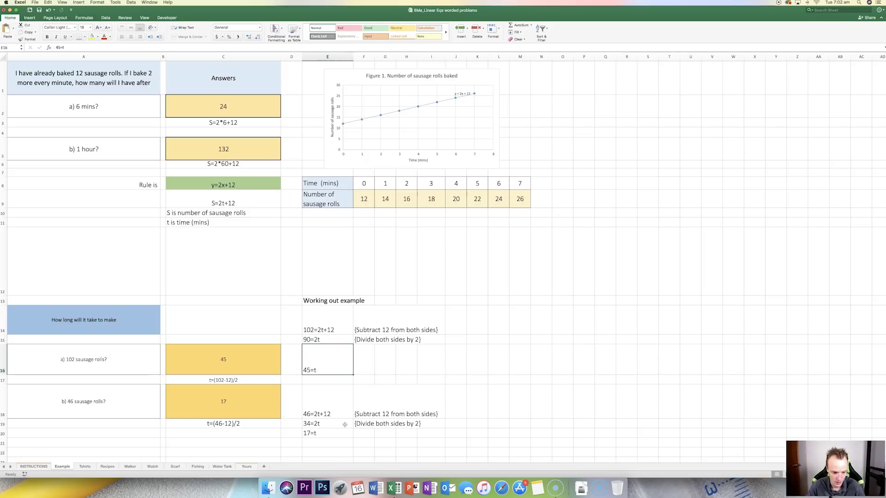
left_click(228, 379)
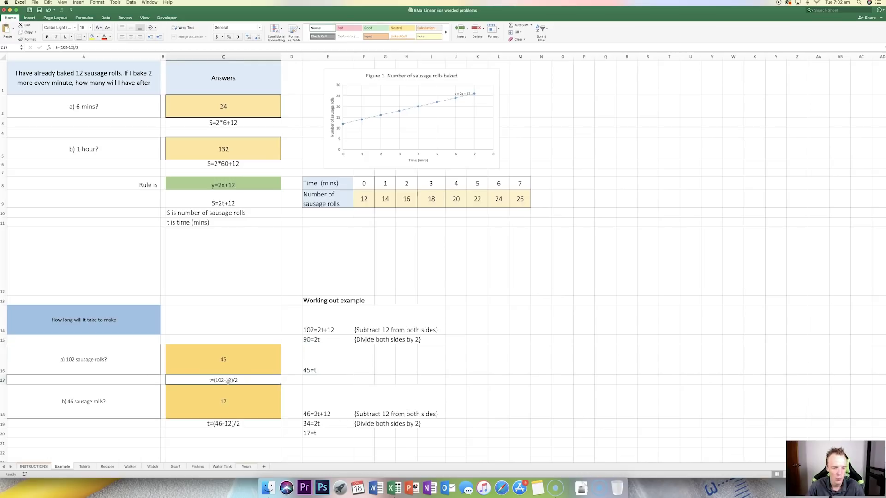
left_click(234, 425)
left_click(232, 380)
left_click(228, 425)
left_click(240, 371)
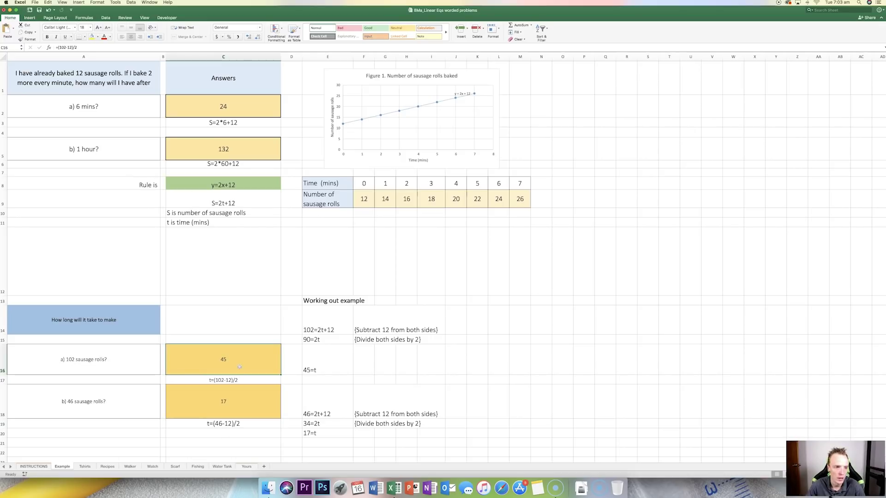
left_click(230, 400)
left_click(226, 360)
left_click_drag(56, 47, 78, 47)
type("=")
left_click(301, 264)
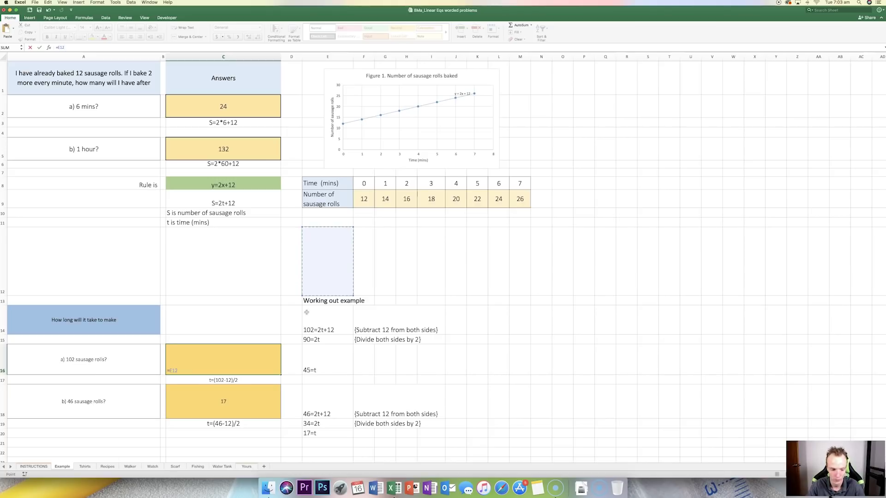
key("Return")
key("super+z")
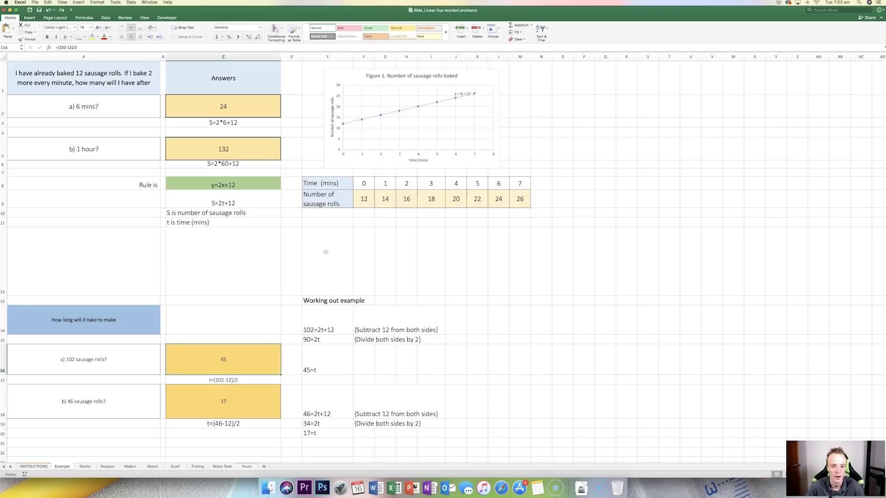
- Examine the table's sausage roll formulas, the 6-minute and 1-hour answers and workings, the rule with its variable definitions, and the chart
left_click(362, 200)
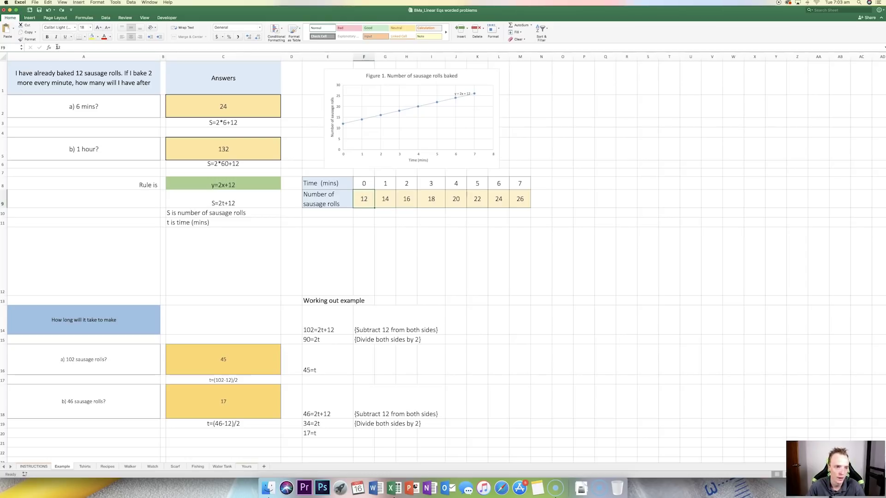
left_click(384, 198)
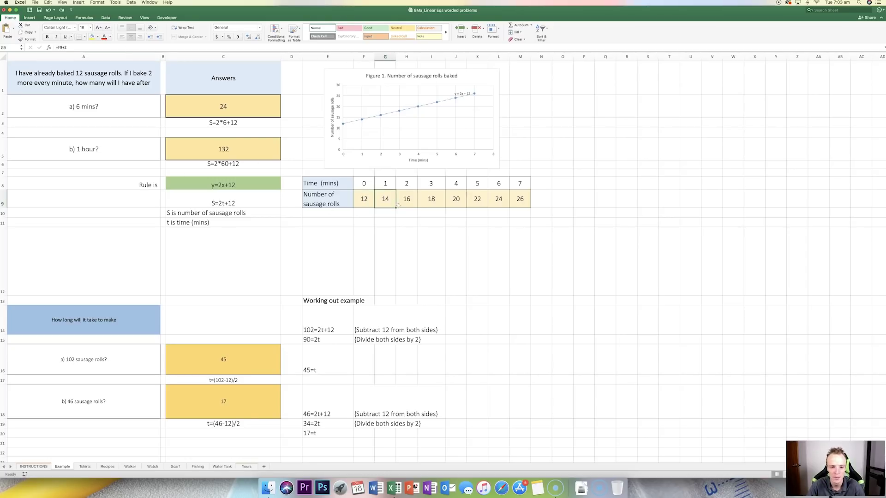
left_click(366, 199)
left_click(413, 199)
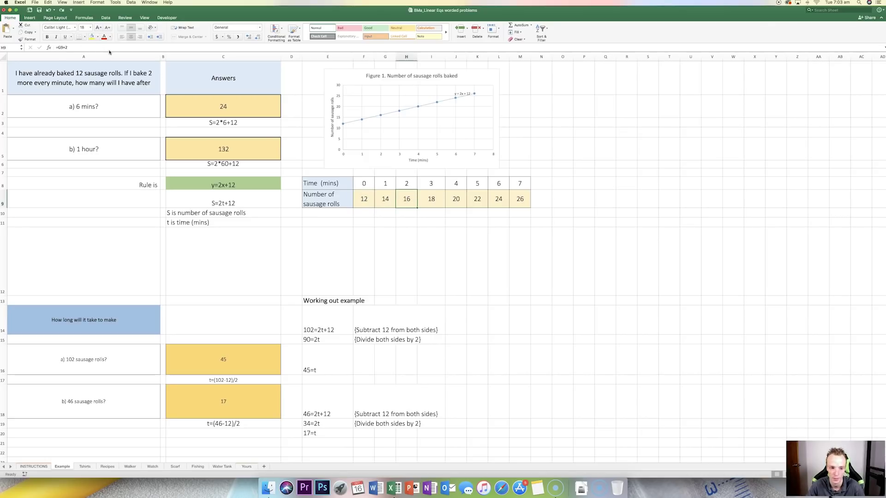
left_click(237, 102)
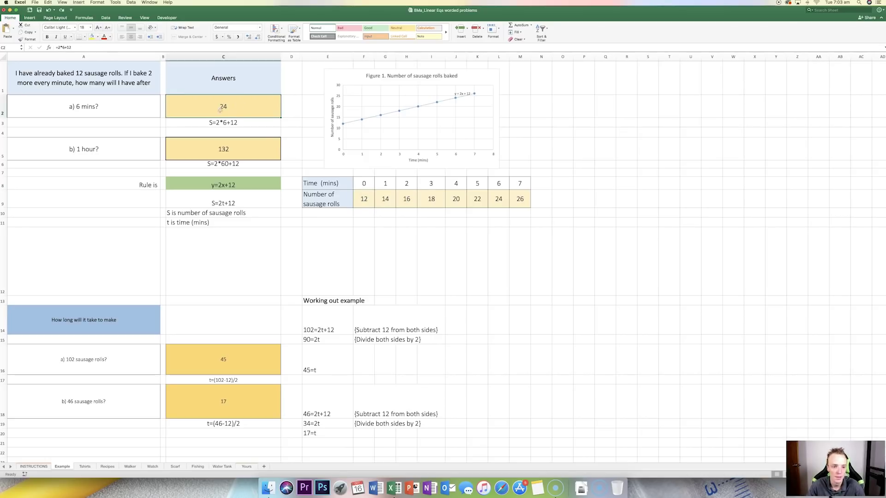
left_click(229, 144)
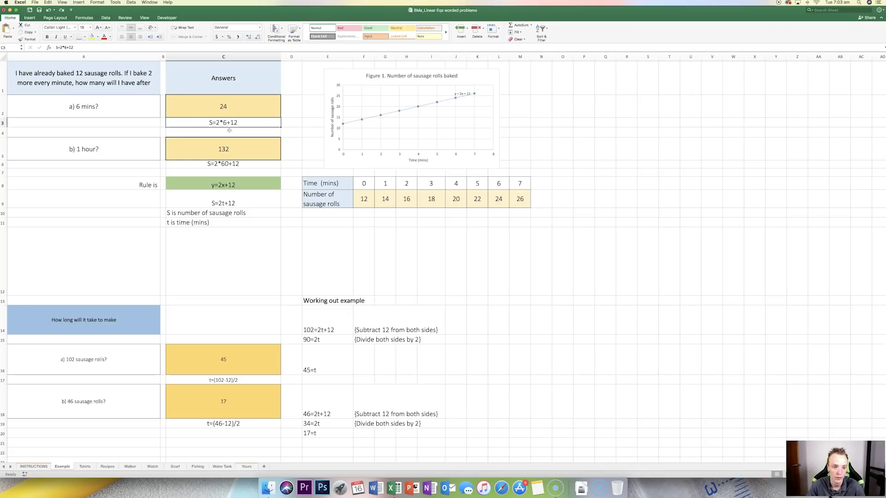
left_click(230, 165)
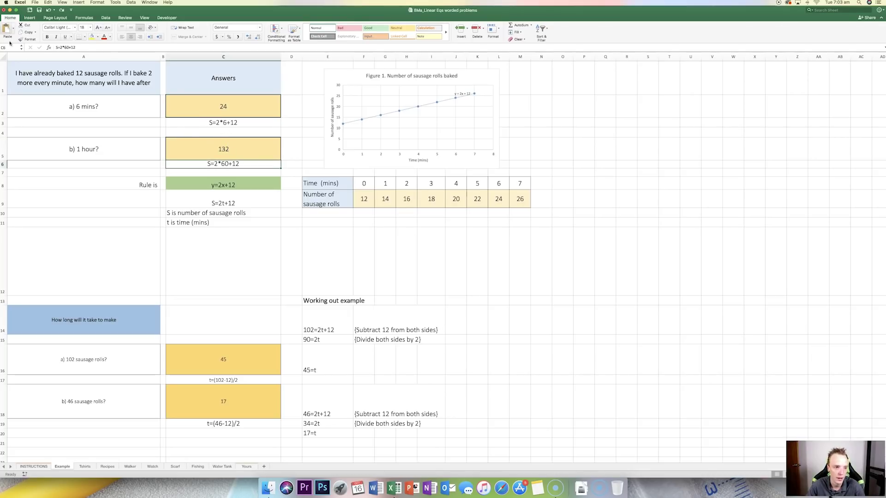
left_click(234, 185)
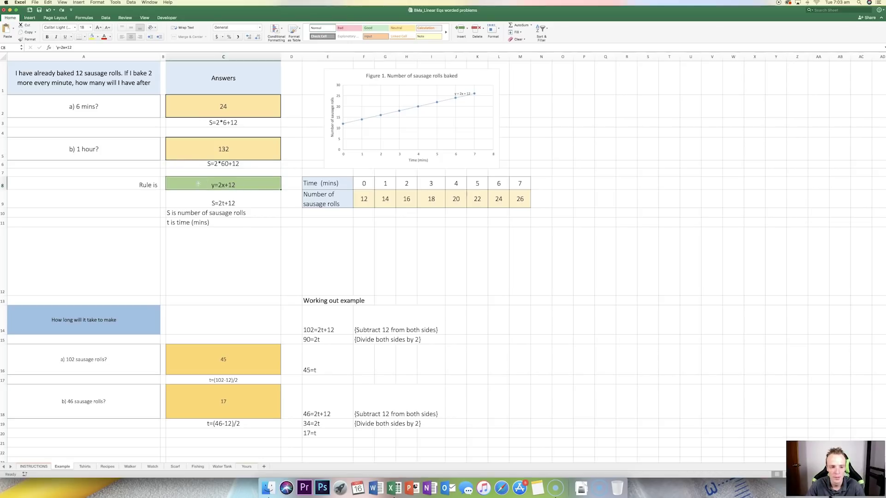
left_click(218, 212)
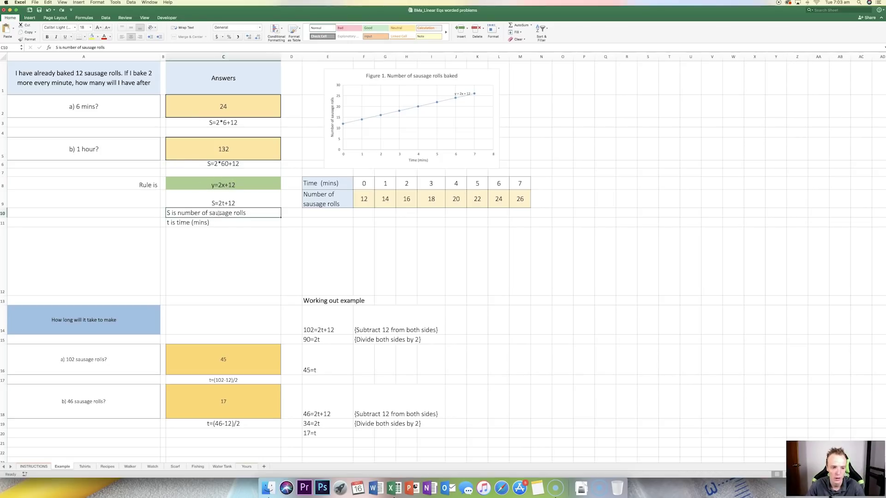
left_click(215, 222)
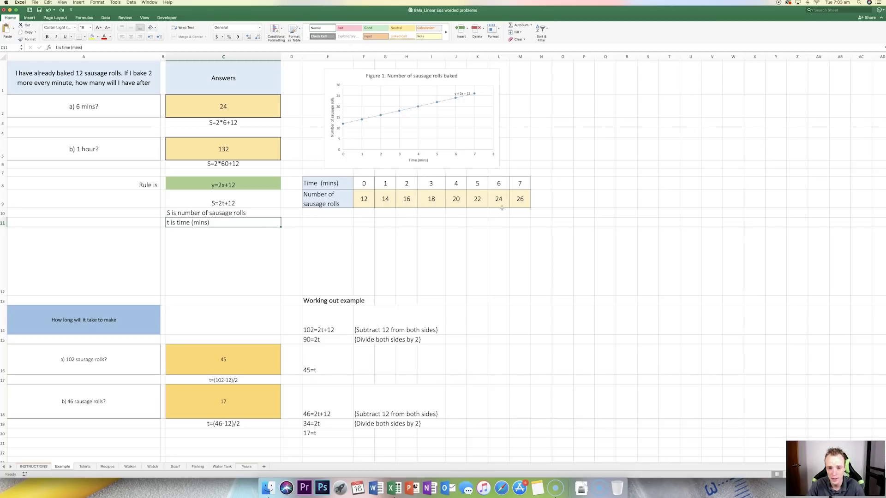
left_click(478, 74)
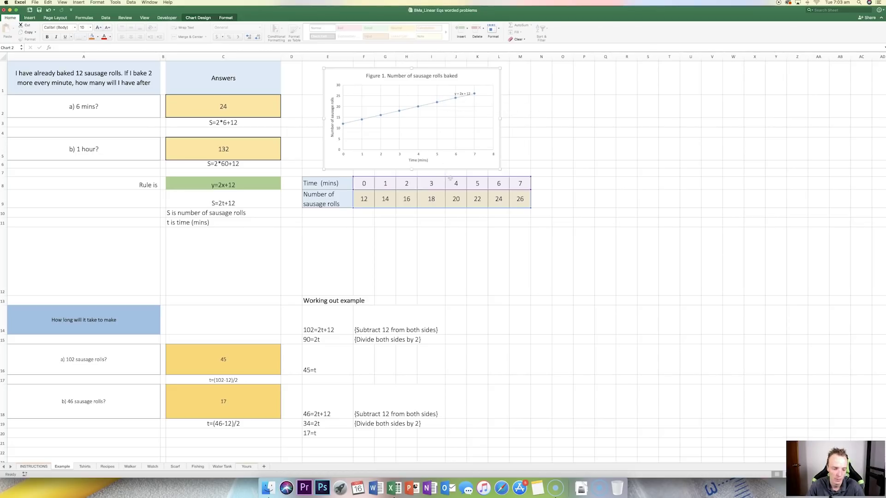
left_click(440, 281)
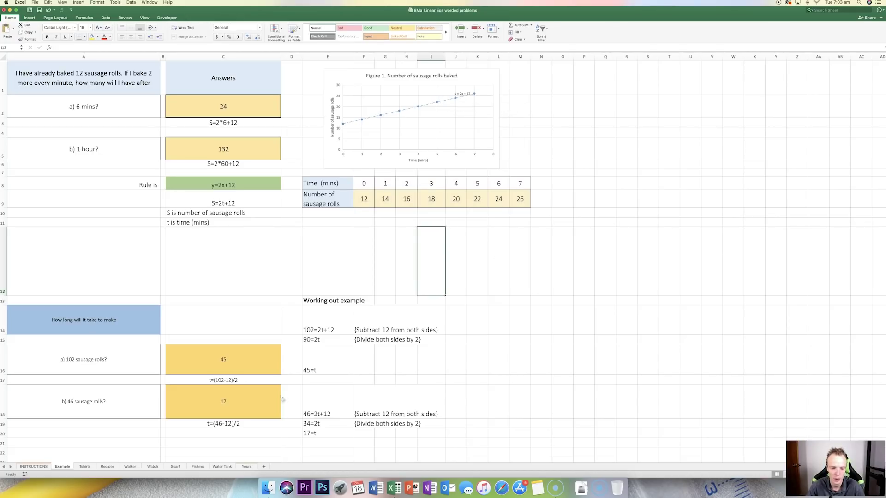
- Look at the Recipes sheet and return to the Example sheet
left_click(99, 467)
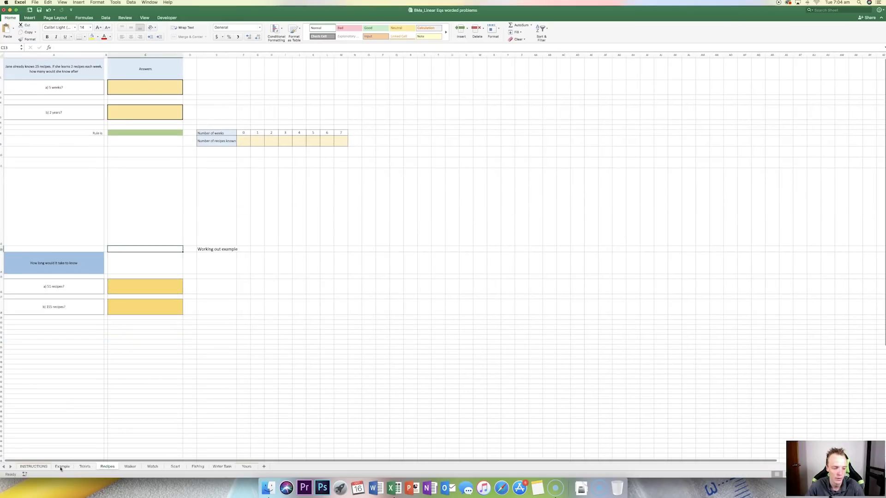
left_click(63, 467)
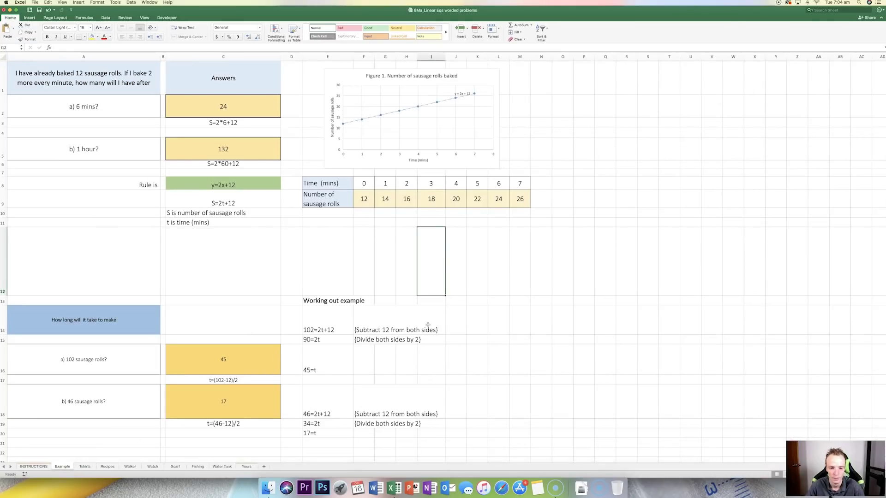